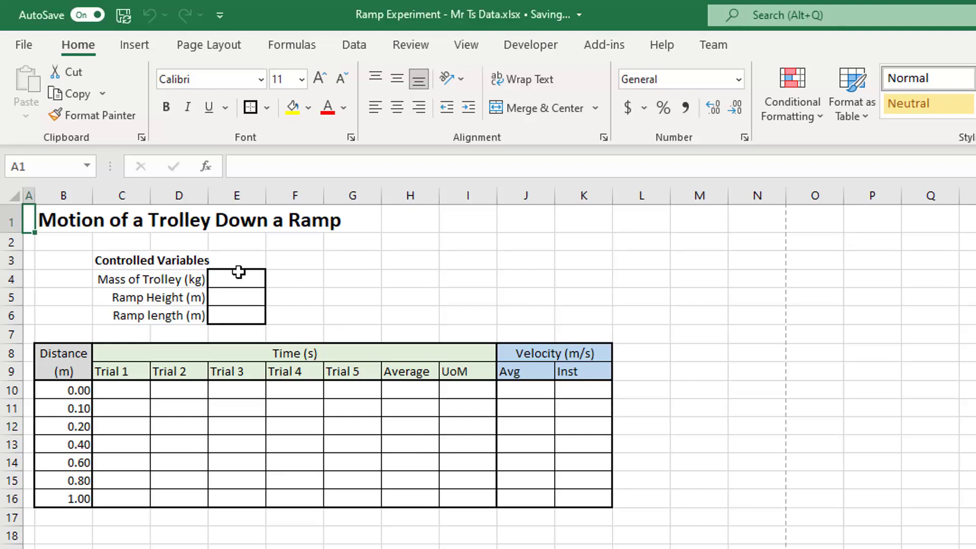
# Step: Highlight the finished table's E4:E6, trial time, Average, UoM and velocity areas
pyautogui.moveTo(237, 280); pyautogui.dragTo(238, 317)
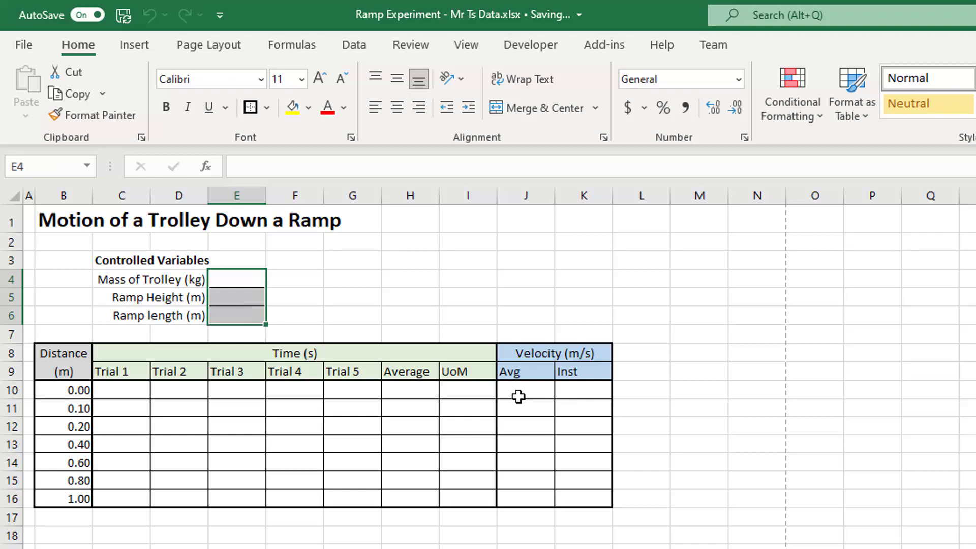
pyautogui.moveTo(127, 389); pyautogui.dragTo(374, 500)
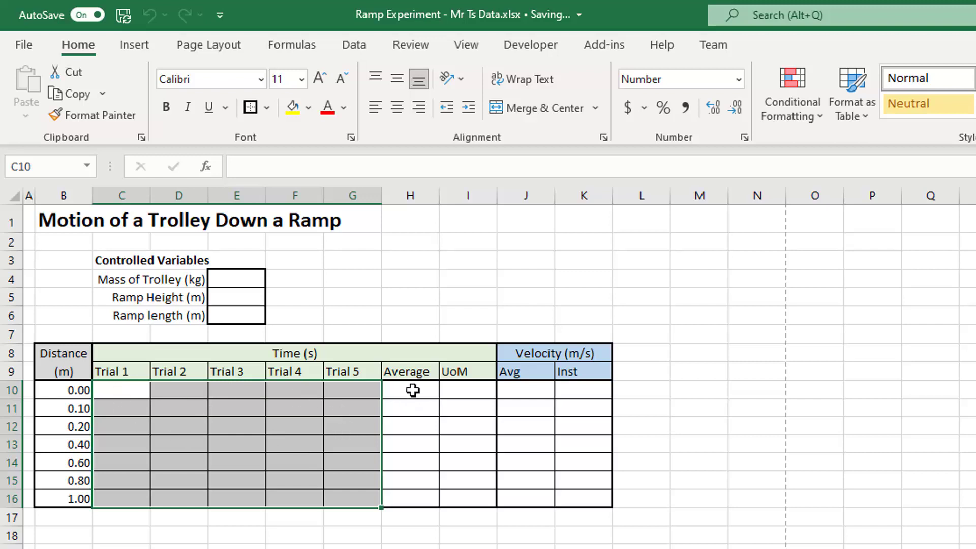
pyautogui.moveTo(413, 390); pyautogui.dragTo(417, 498)
pyautogui.moveTo(462, 391); pyautogui.dragTo(464, 500)
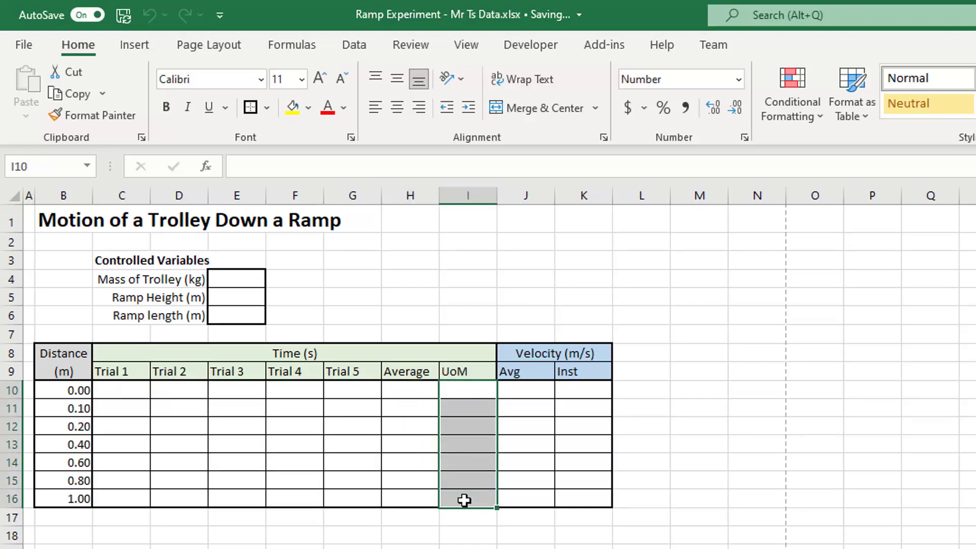
pyautogui.moveTo(527, 391); pyautogui.dragTo(536, 500)
pyautogui.moveTo(575, 391); pyautogui.dragTo(586, 502)
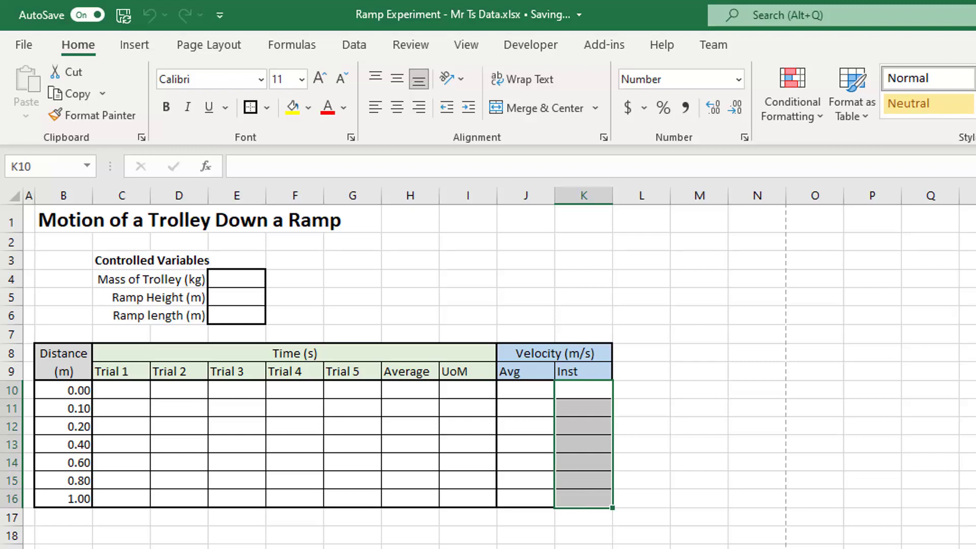
# Step: Re-mark the trial time cells and E4:E6, then move to a blank worksheet
pyautogui.click(229, 423)
pyautogui.moveTo(132, 391); pyautogui.dragTo(370, 497)
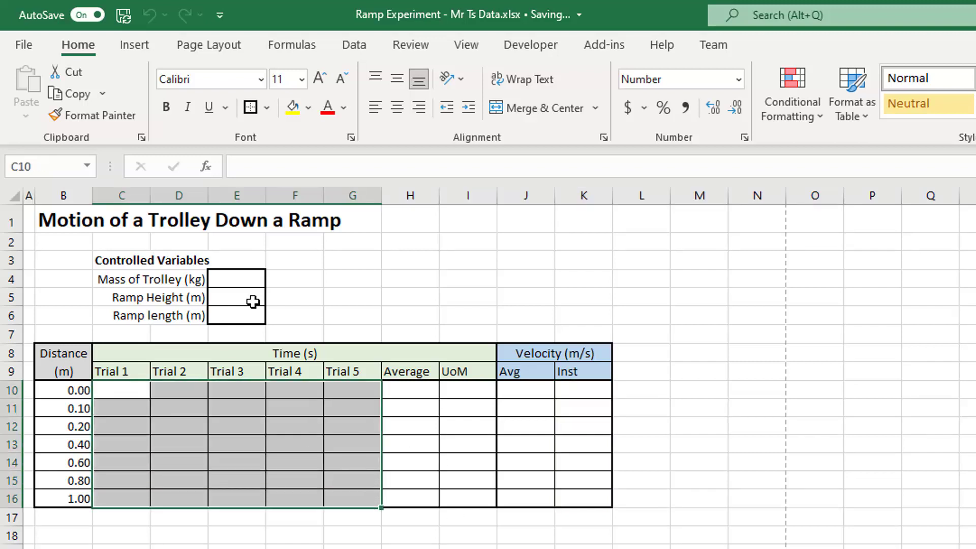
pyautogui.moveTo(252, 280); pyautogui.dragTo(225, 307)
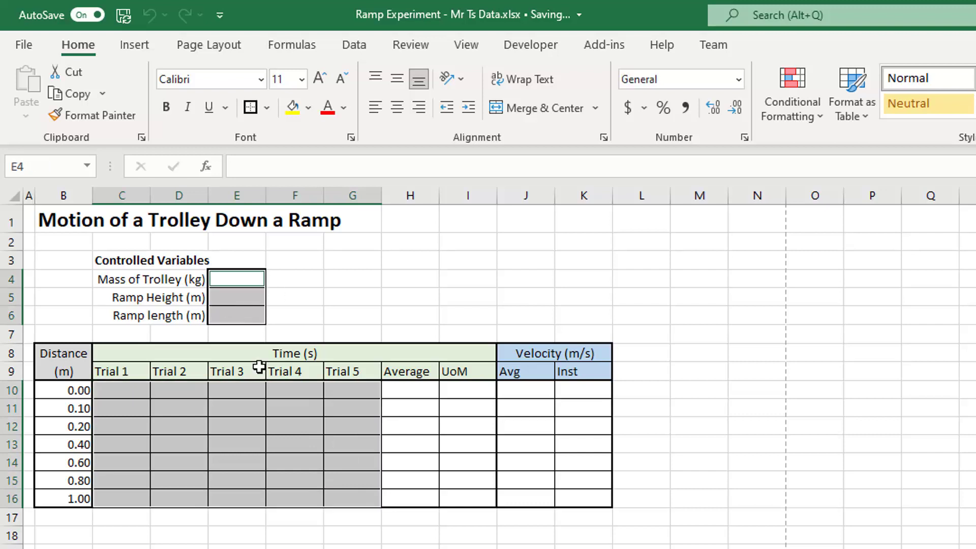
pyautogui.click(359, 297)
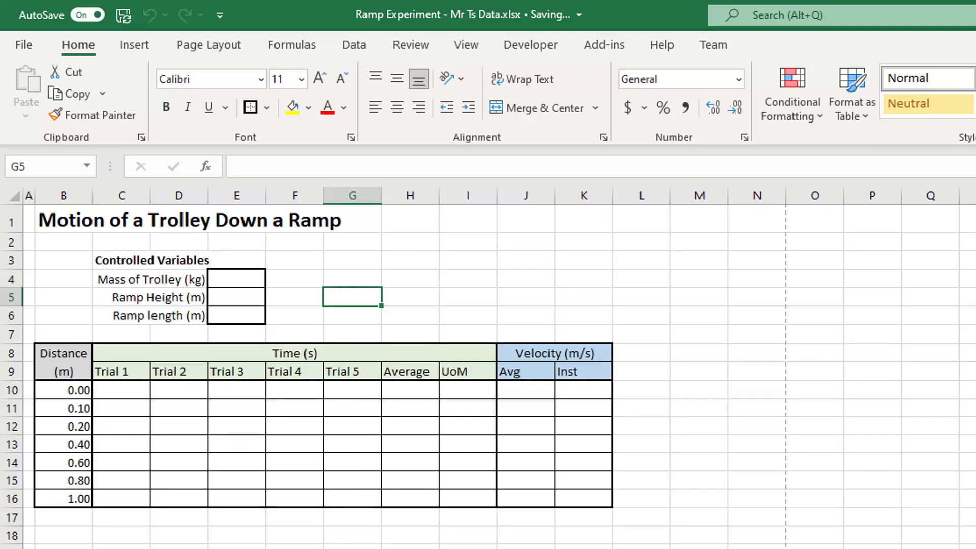
pyautogui.hotkey('shift', 'F11')
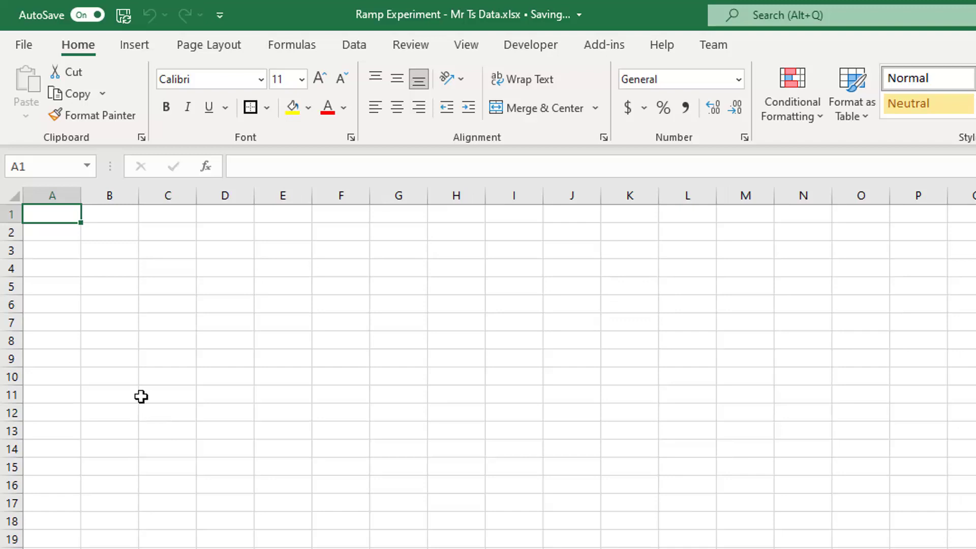
# Step: Narrow column A to about 1.14 as a margin and select B1
pyautogui.moveTo(82, 192); pyautogui.dragTo(37, 201)
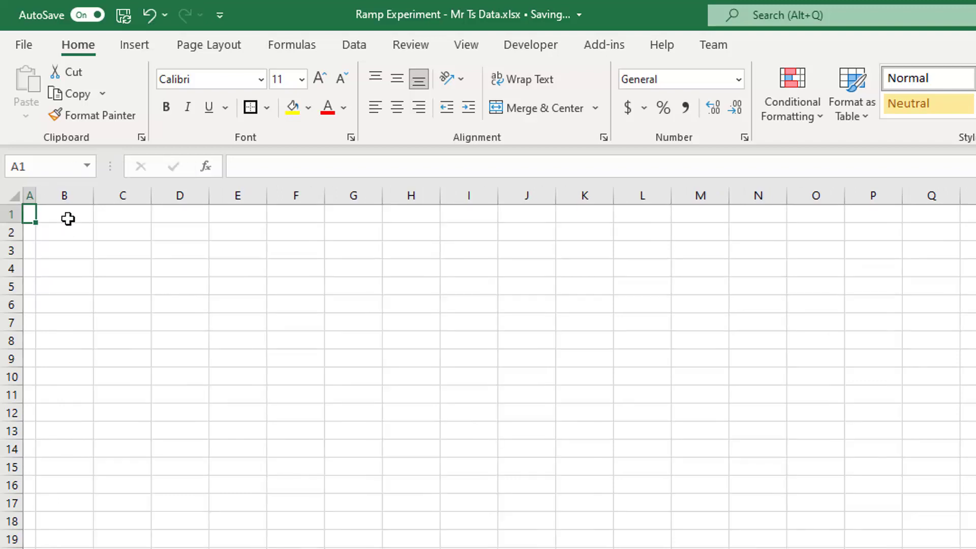
pyautogui.click(69, 216)
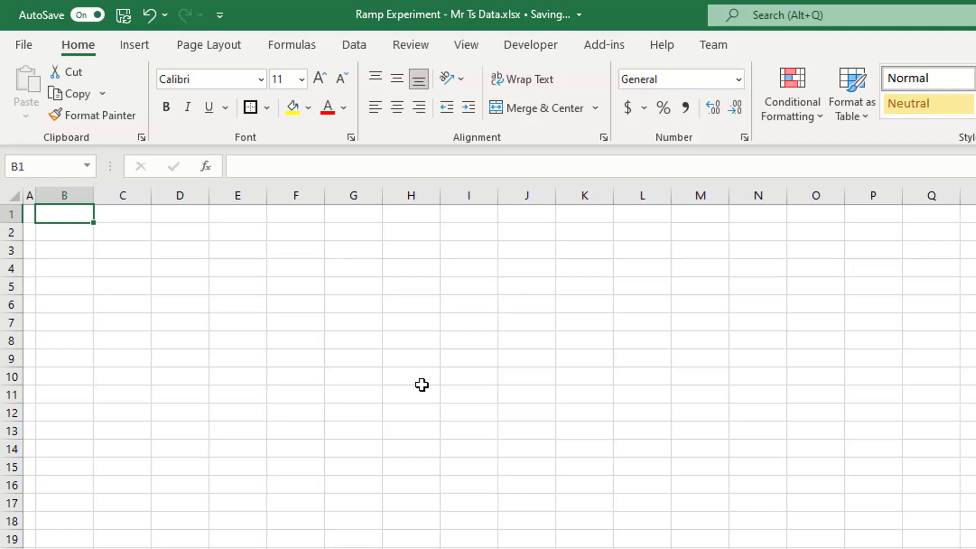
# Step: Enter 'Motion of a Trolley Down a Ramp' in B1, bold and at 16 point
pyautogui.write('Motion')
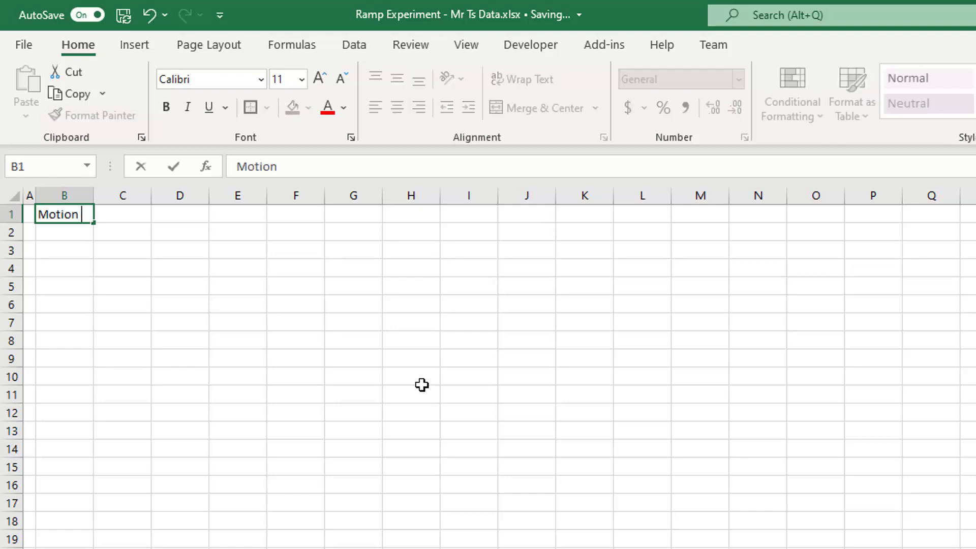
pyautogui.write(' of a Trolley Down ')
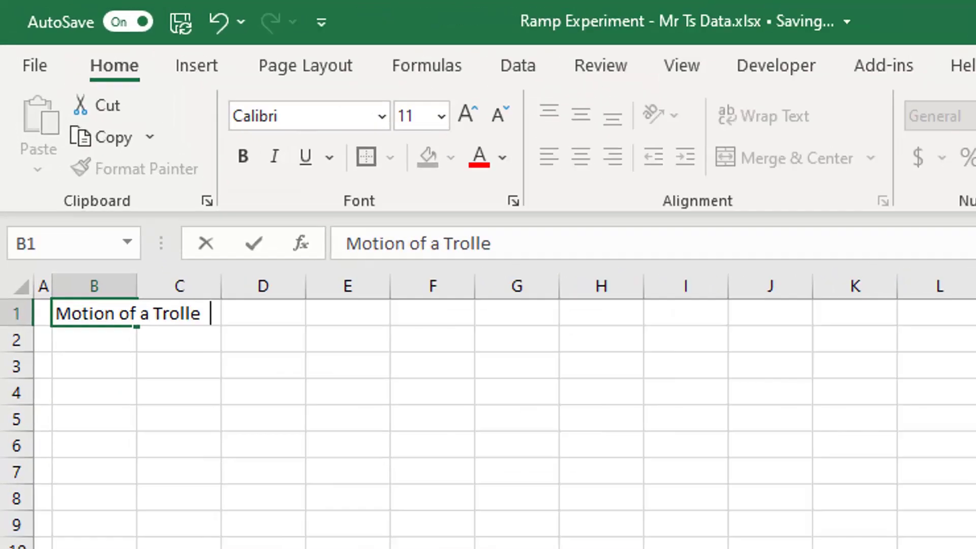
pyautogui.write('a Ramp')
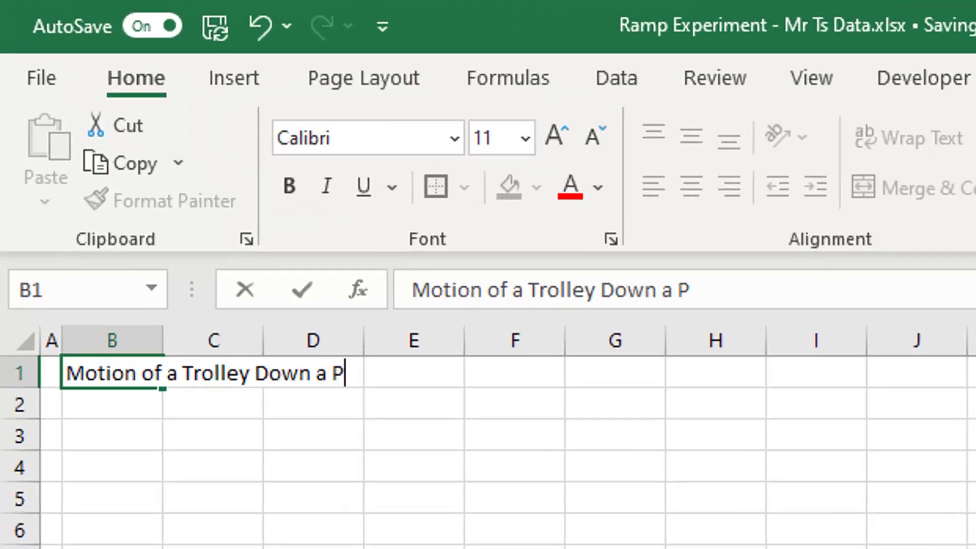
pyautogui.press('Return')
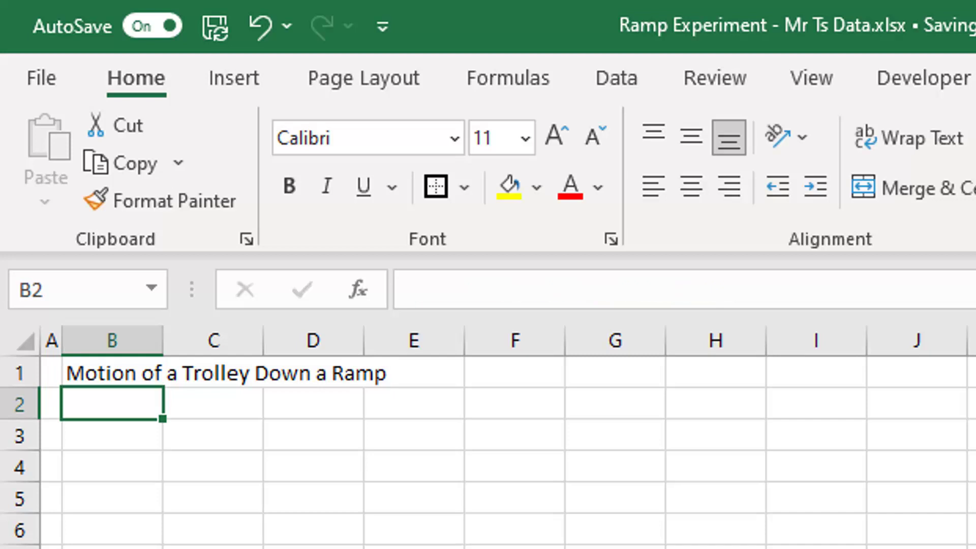
pyautogui.click(131, 371)
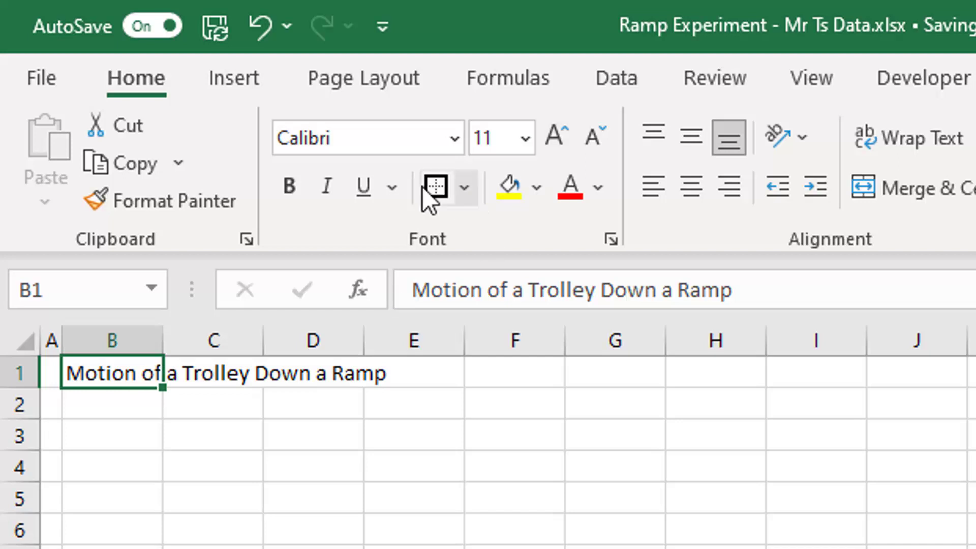
pyautogui.click(287, 187)
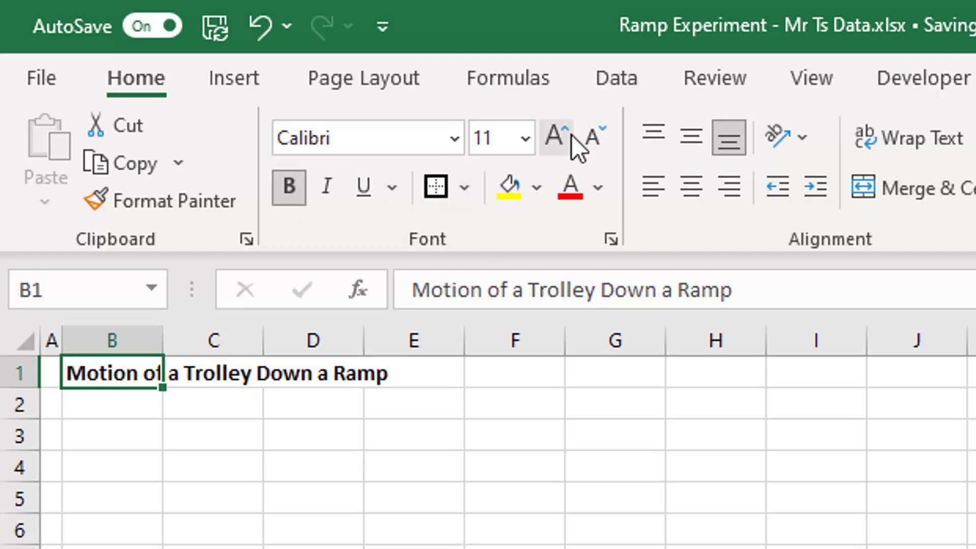
pyautogui.click(568, 137)
pyautogui.click(569, 136)
pyautogui.click(570, 135)
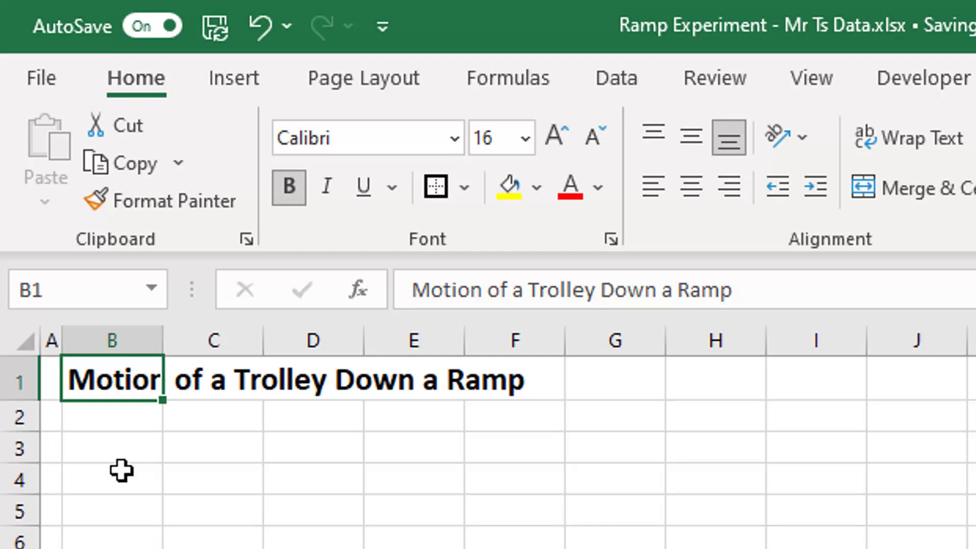
pyautogui.click(294, 455)
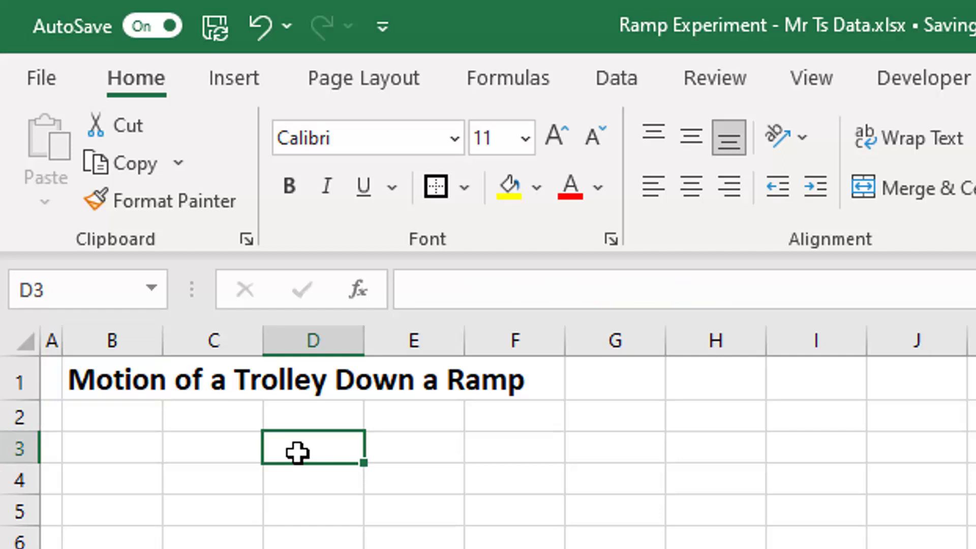
pyautogui.click(229, 444)
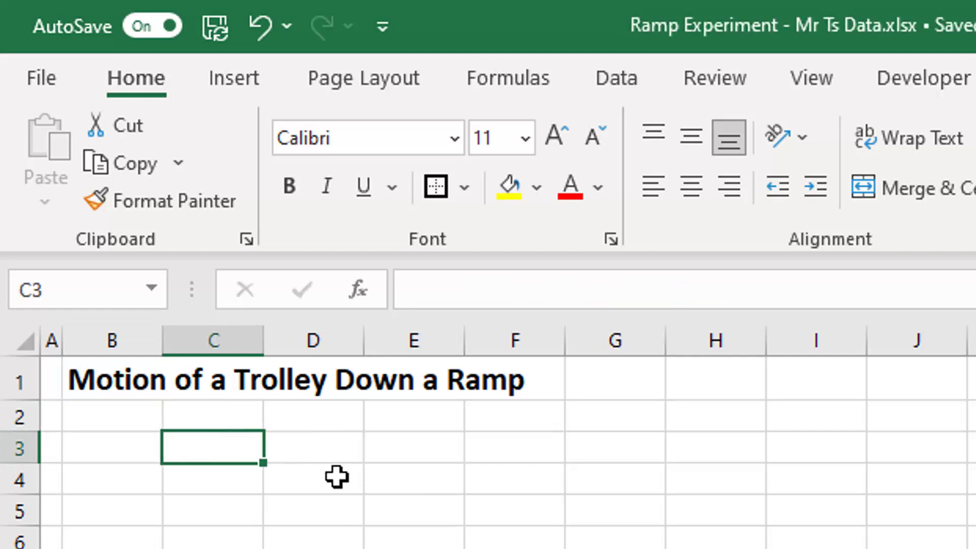
pyautogui.write('Cn')
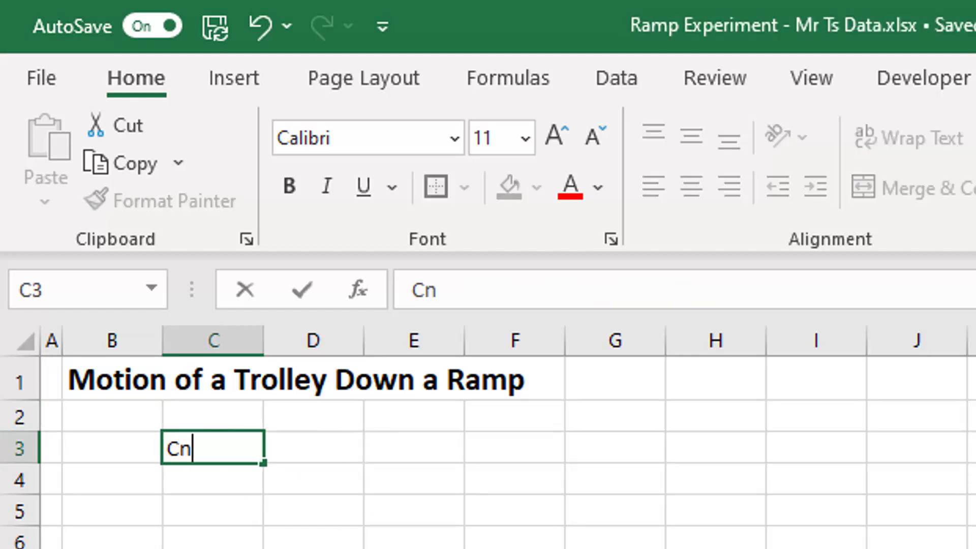
pyautogui.press('BackSpace')
pyautogui.write('ontro')
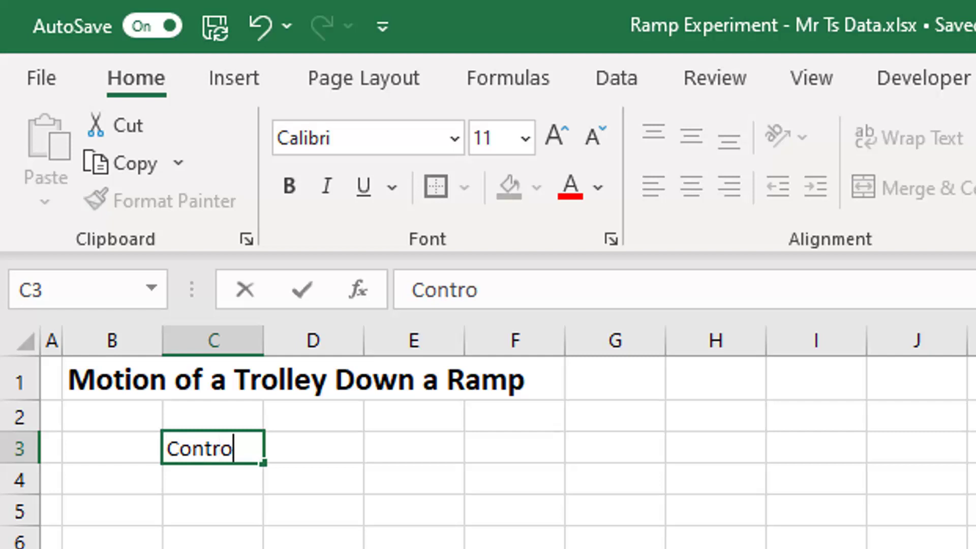
pyautogui.write('lled Variables')
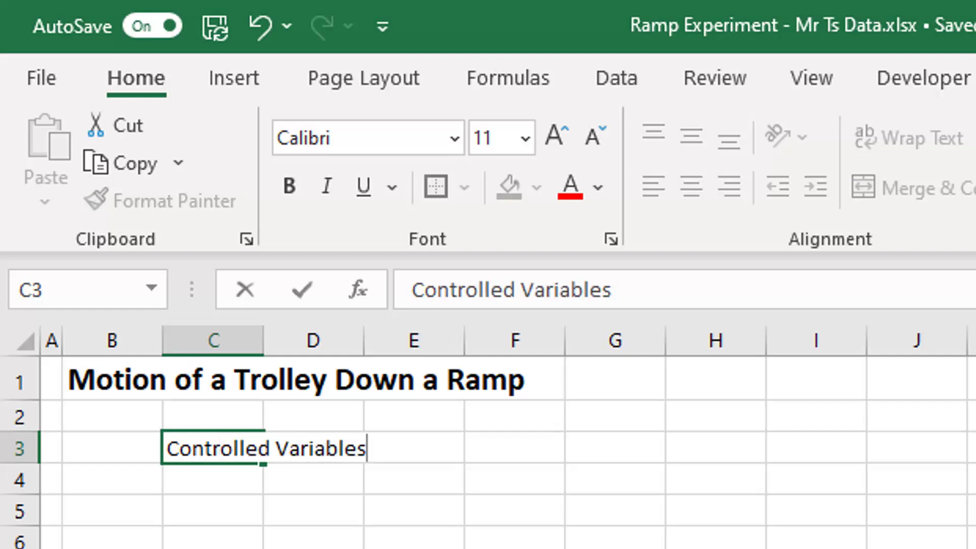
pyautogui.press('Return')
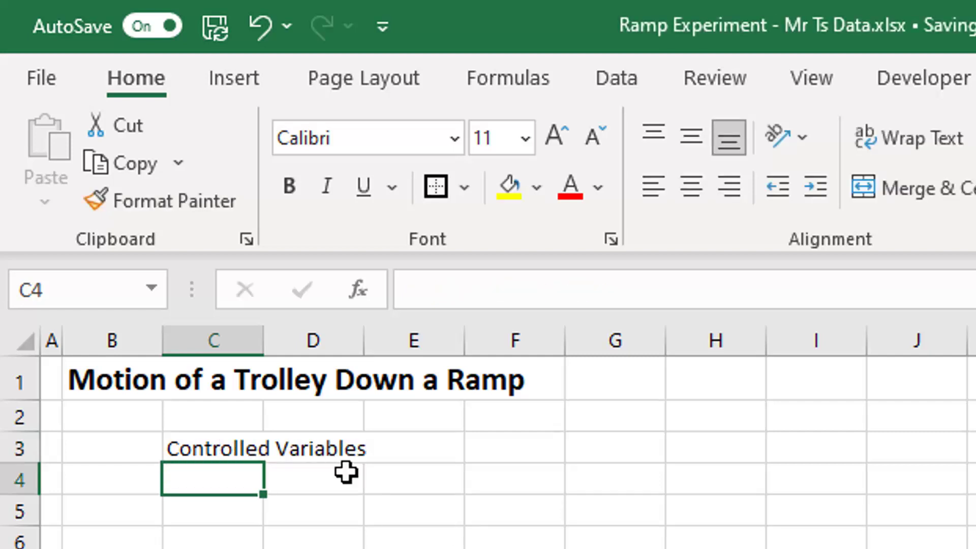
pyautogui.click(231, 449)
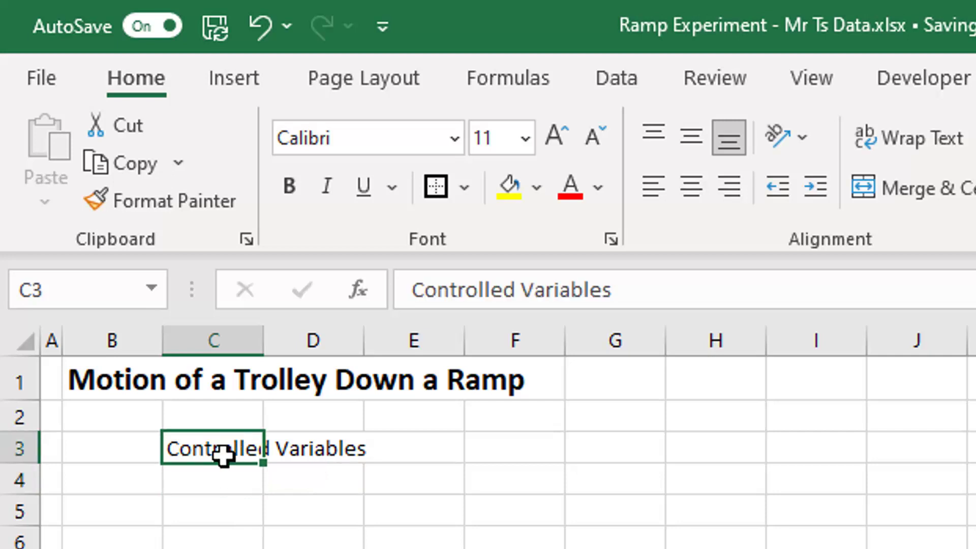
pyautogui.click(294, 192)
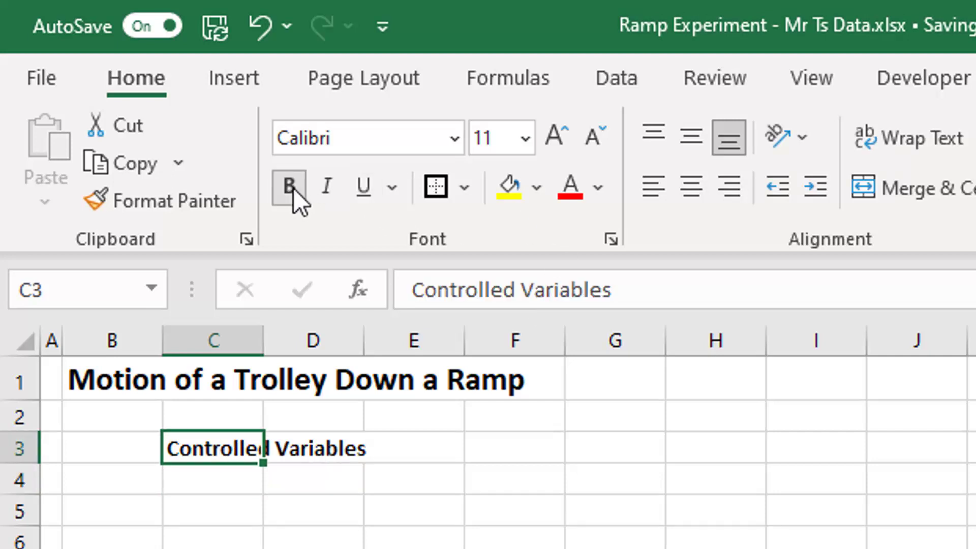
pyautogui.click(229, 475)
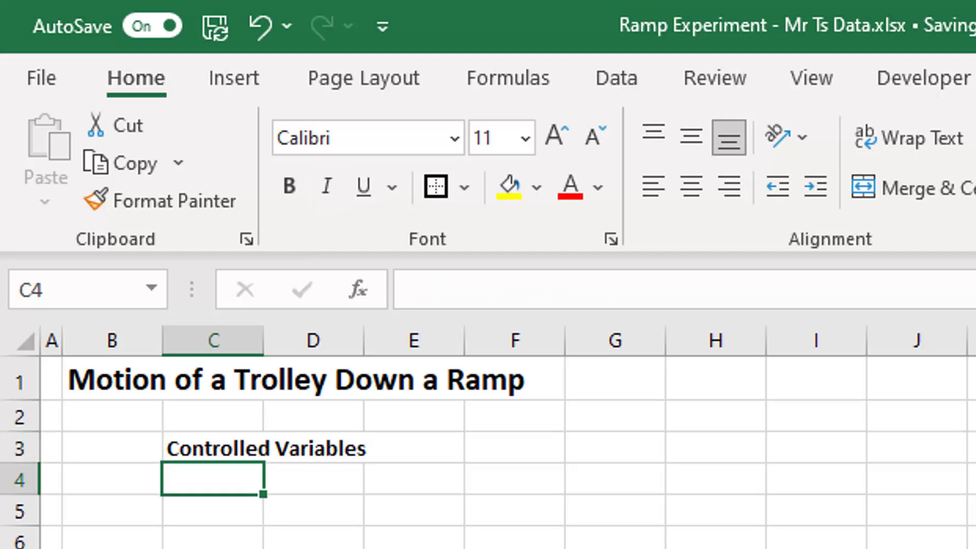
pyautogui.click(212, 511)
pyautogui.click(313, 479)
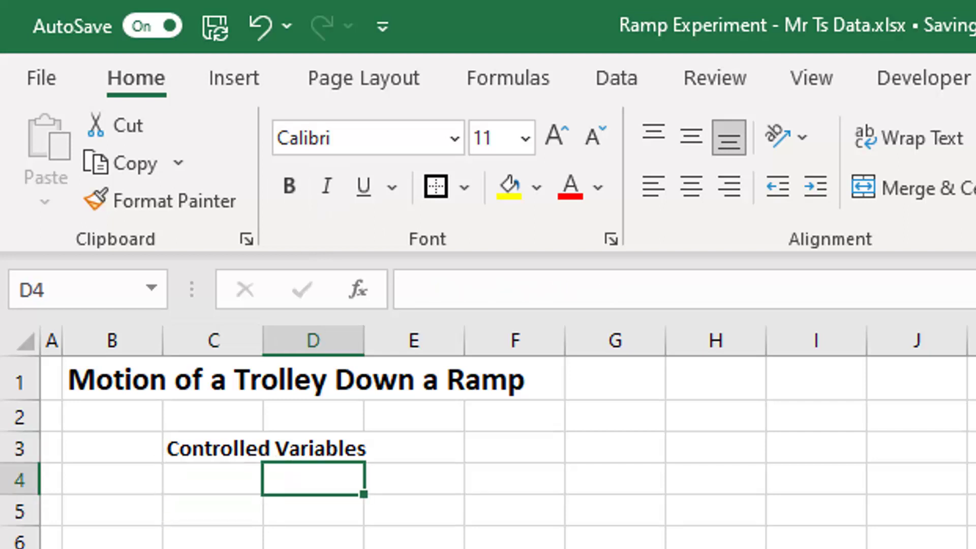
pyautogui.click(414, 479)
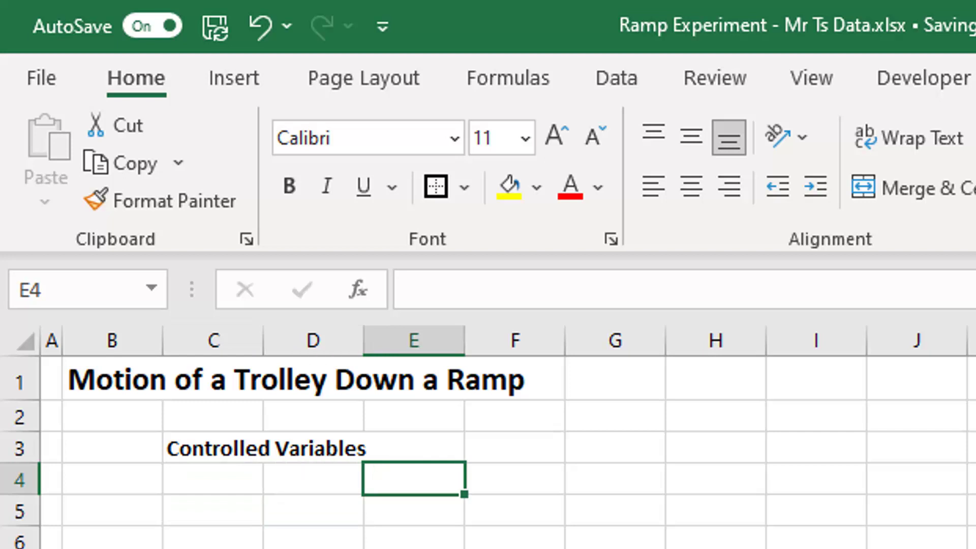
pyautogui.moveTo(409, 475); pyautogui.dragTo(414, 544)
pyautogui.moveTo(321, 472); pyautogui.dragTo(317, 543)
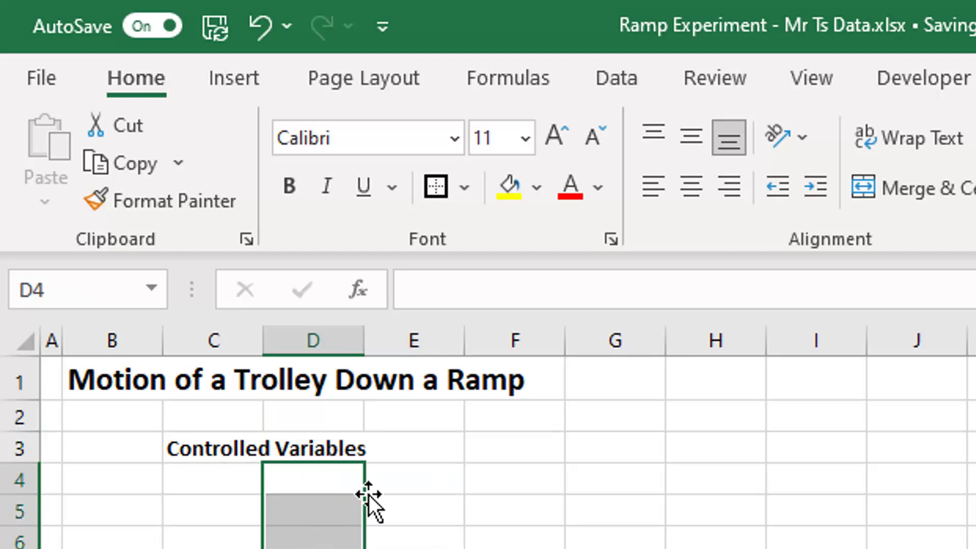
pyautogui.moveTo(400, 477); pyautogui.dragTo(417, 540)
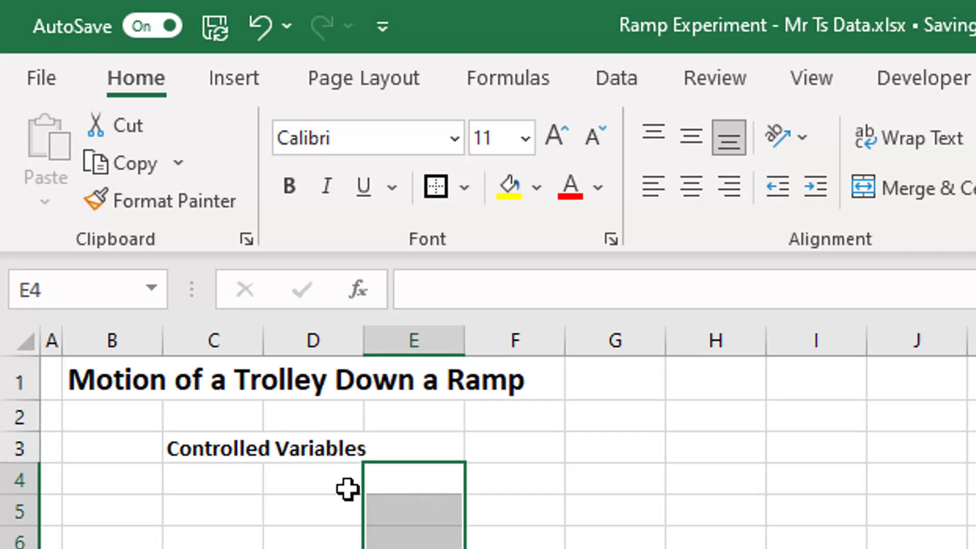
pyautogui.click(323, 476)
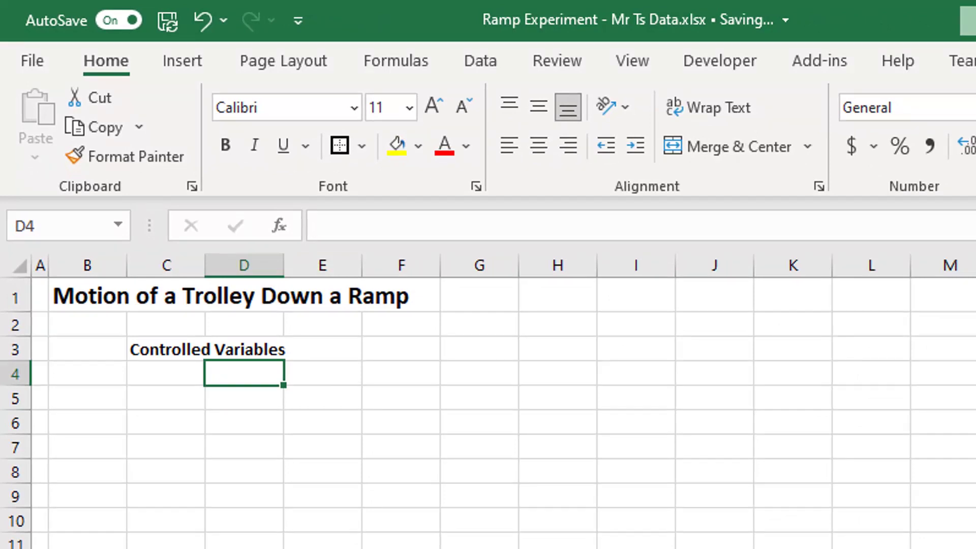
# Step: Enter Mass of Trolley (kg), Ramp Height (m) and Ramp Length (m) in D4:D6
pyautogui.write('Mass')
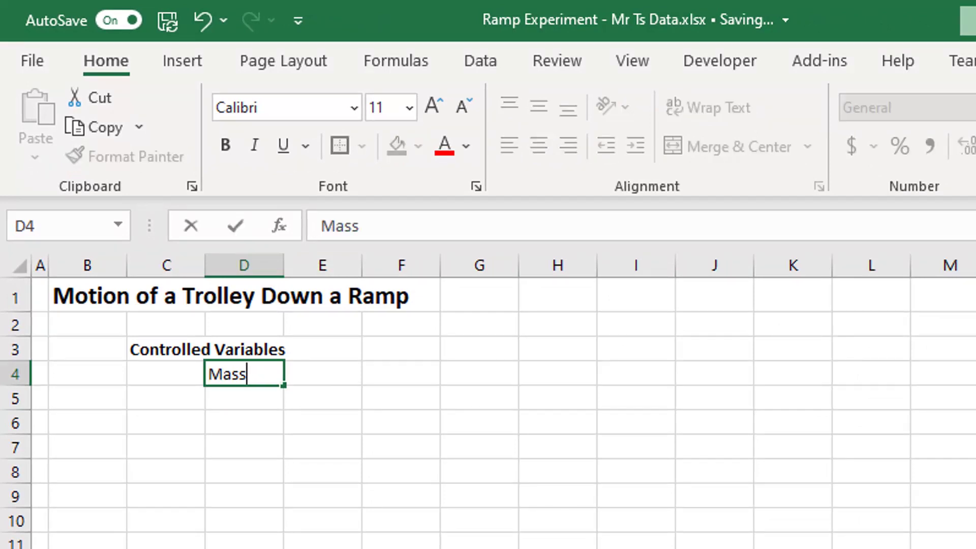
pyautogui.write(' of Trolley')
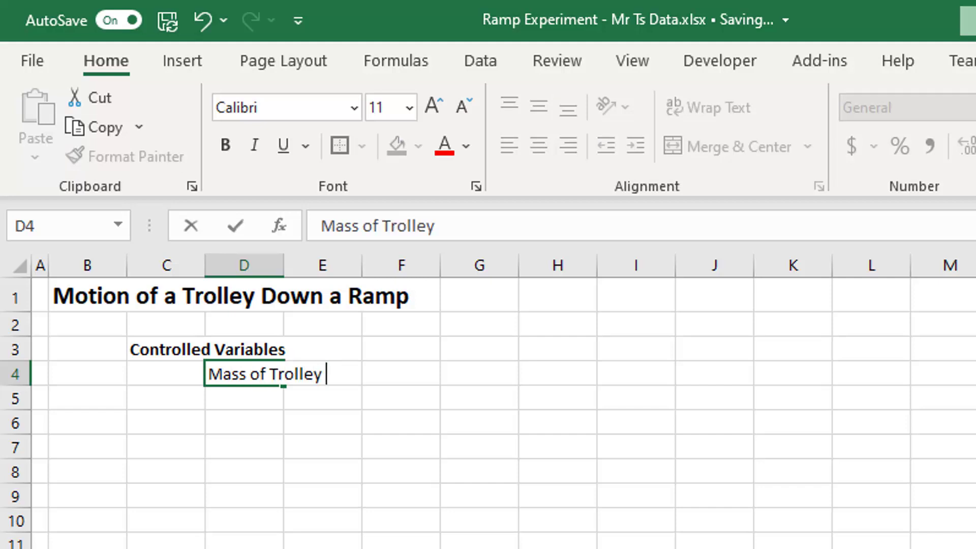
pyautogui.write(' (kg)')
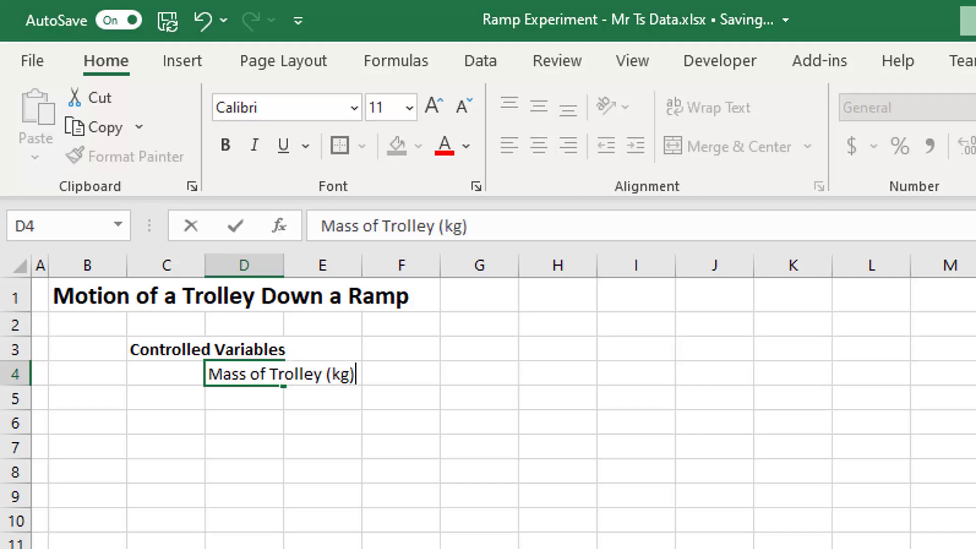
pyautogui.press('Return')
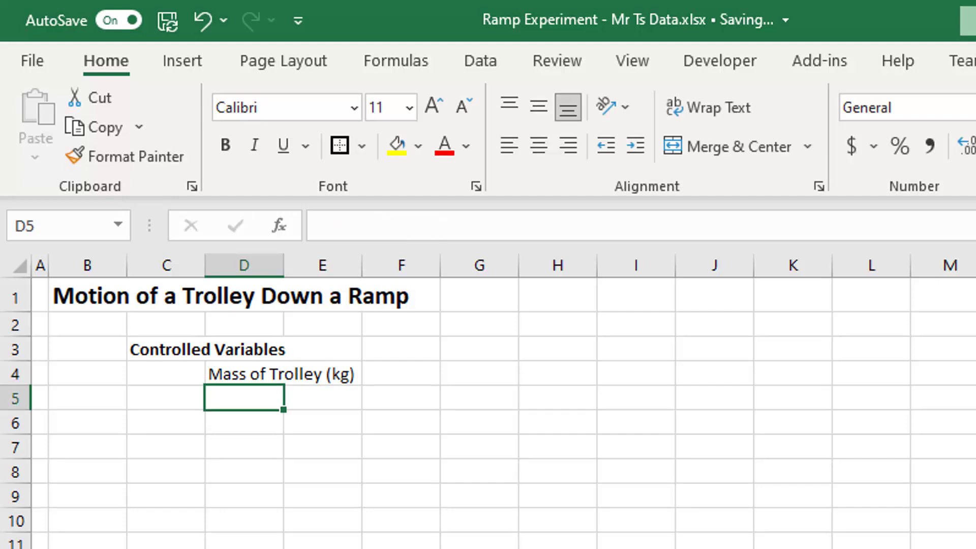
pyautogui.write('Ramp H')
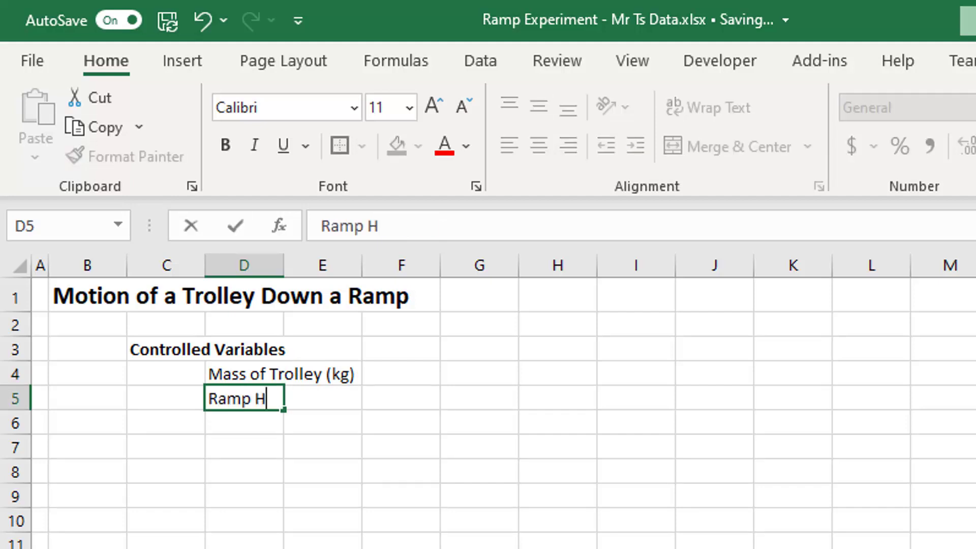
pyautogui.write('eight (m)')
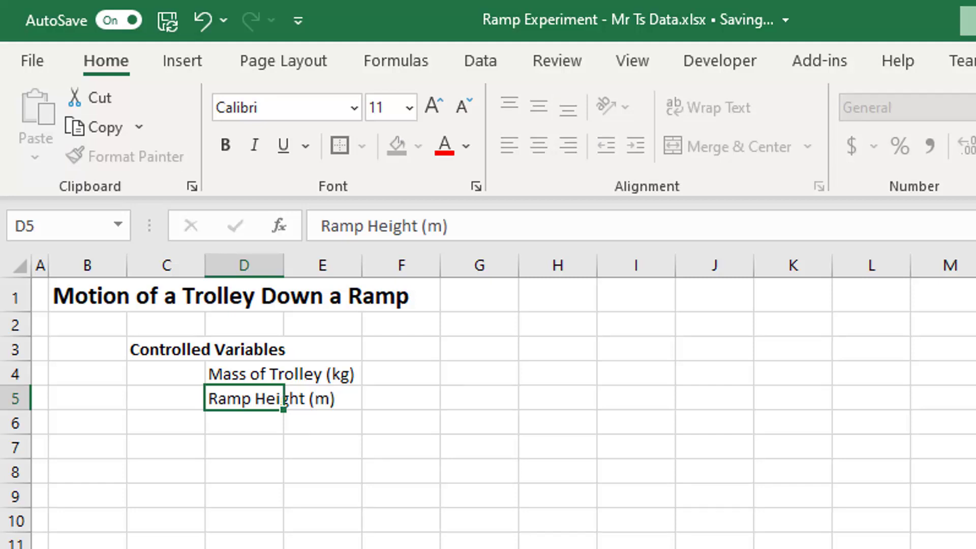
pyautogui.press('Return')
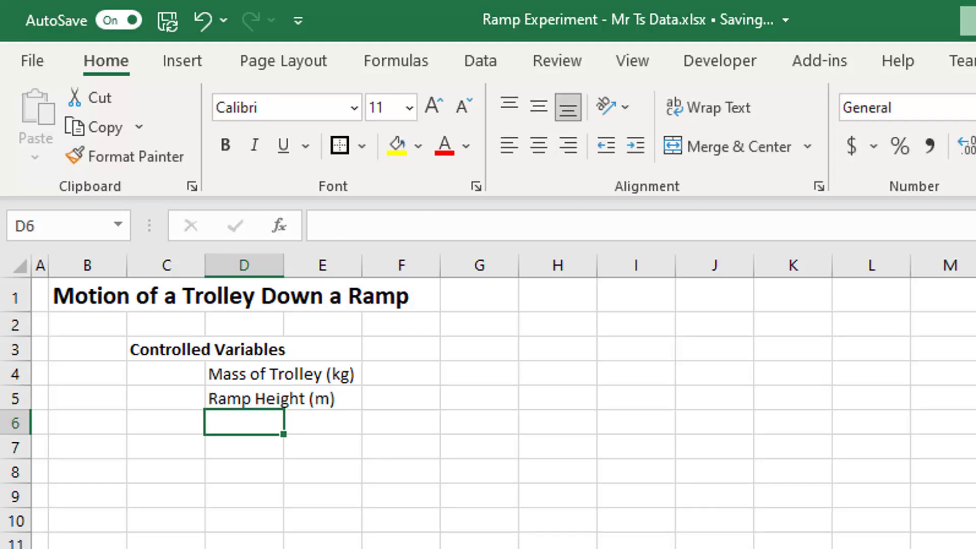
pyautogui.write('Ramp Length (m)')
pyautogui.press('Return')
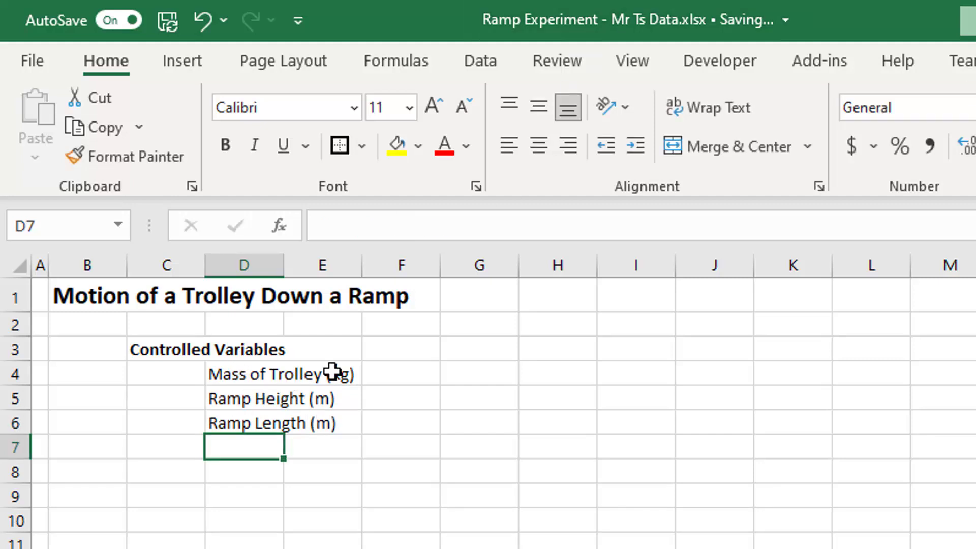
pyautogui.moveTo(331, 373); pyautogui.dragTo(335, 418)
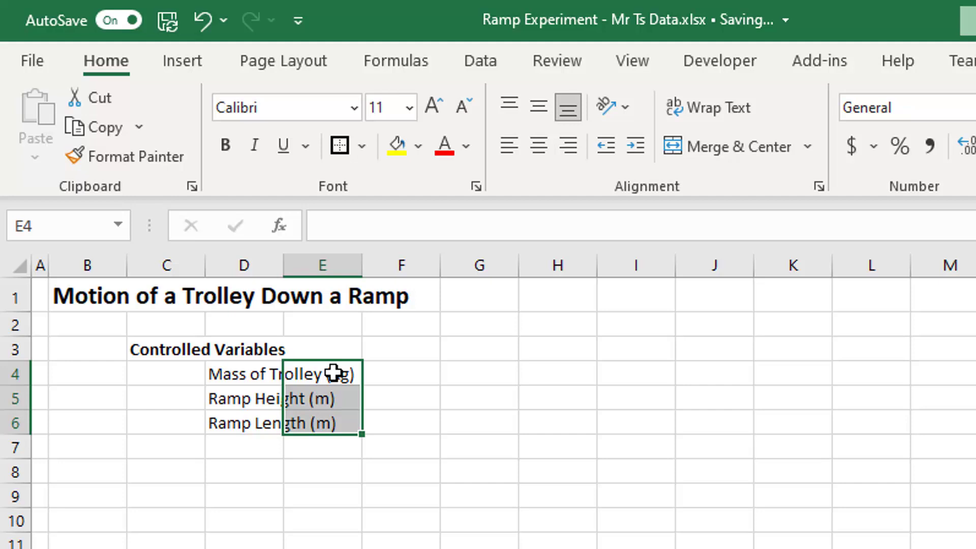
# Step: Right-align the labels in D4:D6 against the value cells E4:E6
pyautogui.click(312, 425)
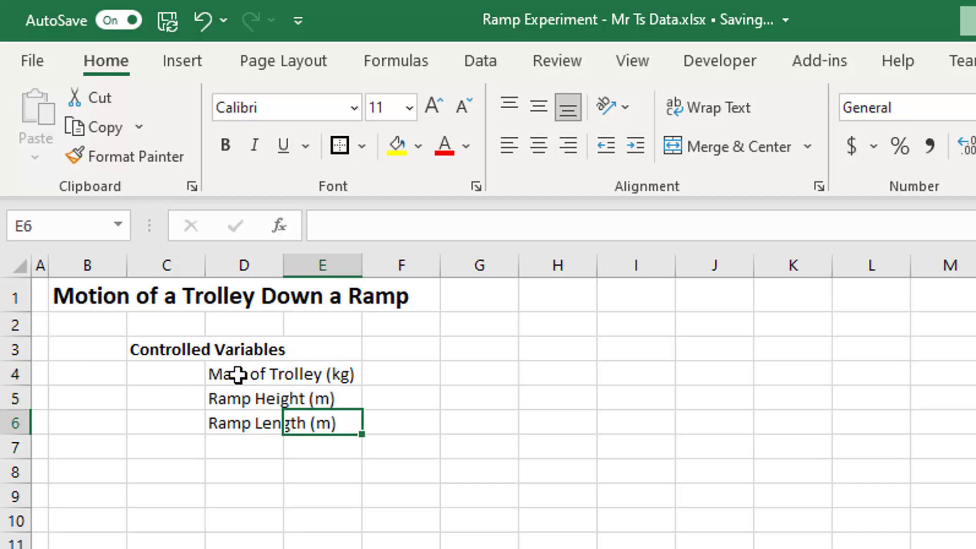
pyautogui.moveTo(241, 374); pyautogui.dragTo(244, 424)
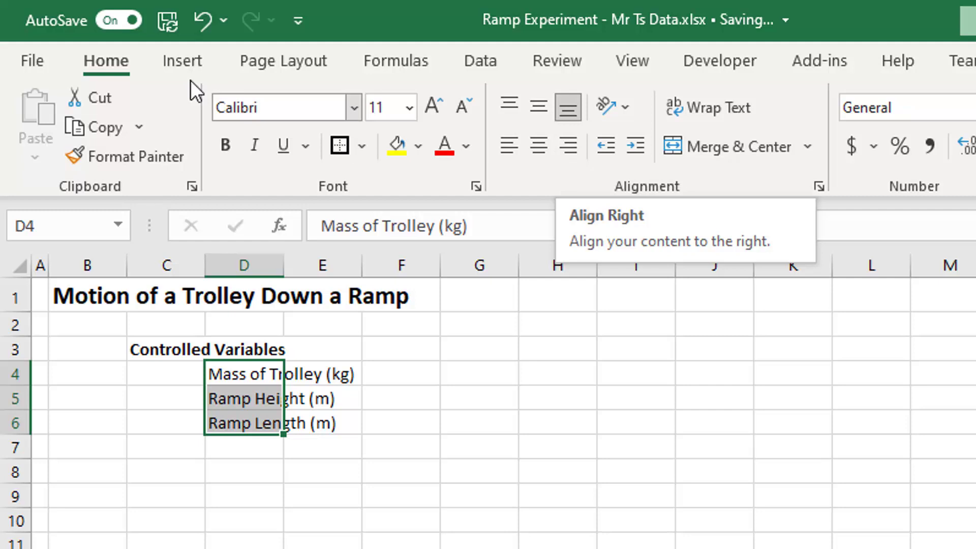
pyautogui.click(572, 155)
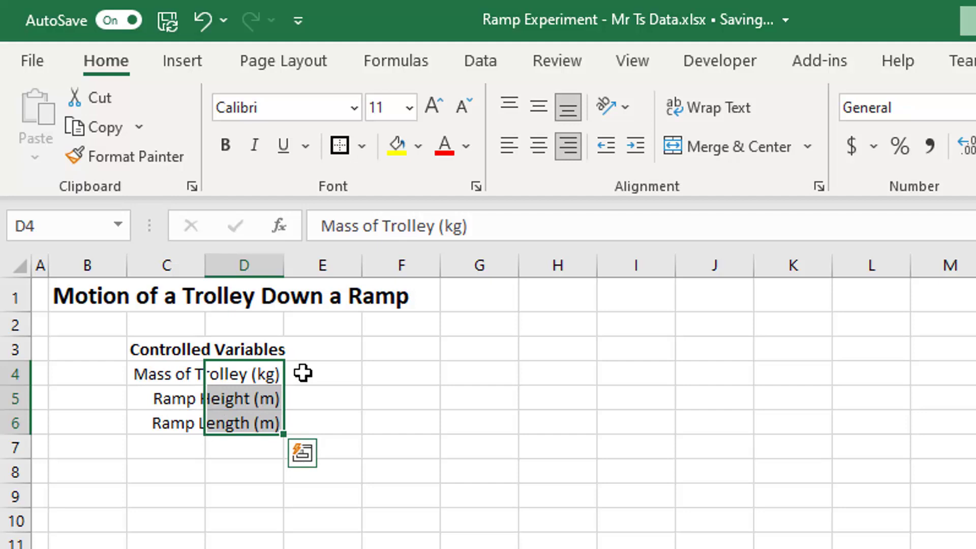
pyautogui.moveTo(338, 372); pyautogui.dragTo(322, 297)
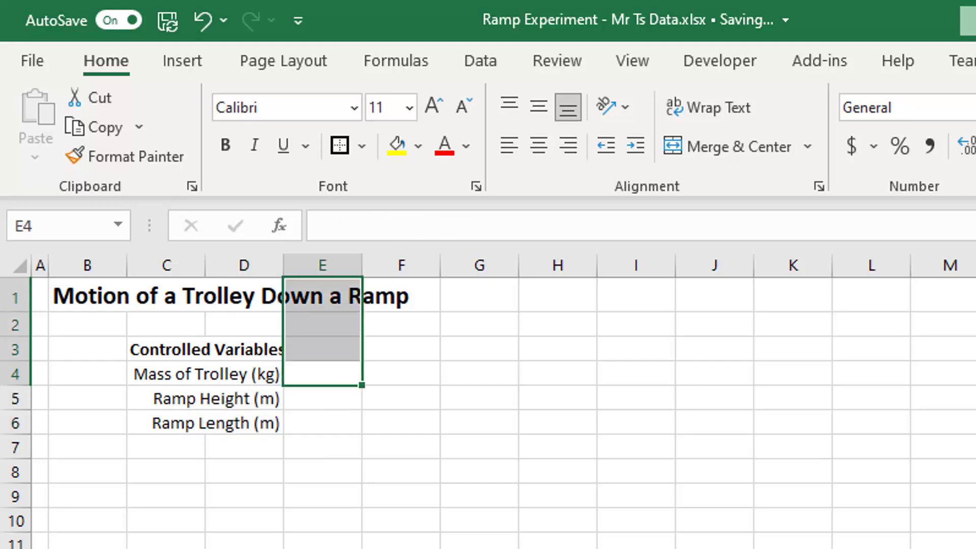
pyautogui.click(322, 398)
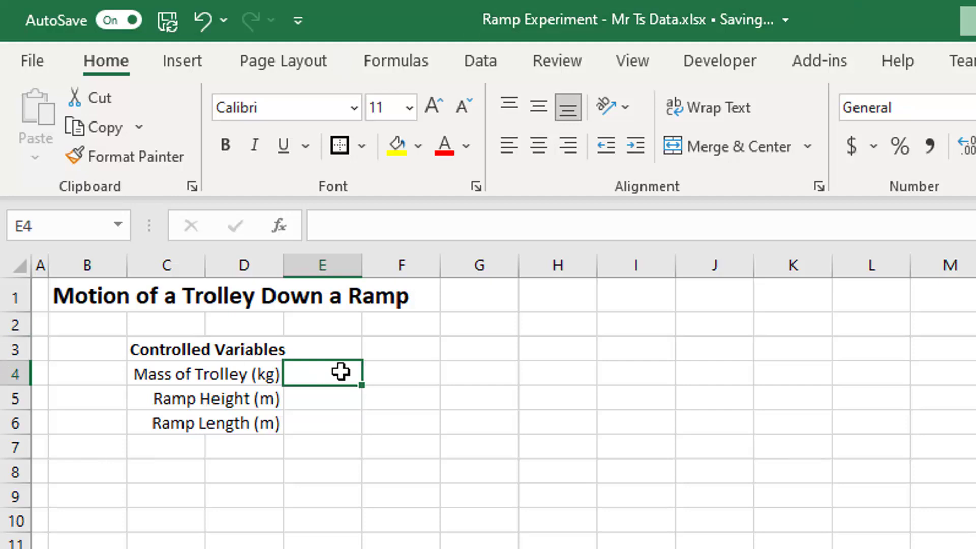
pyautogui.moveTo(340, 407); pyautogui.dragTo(343, 423)
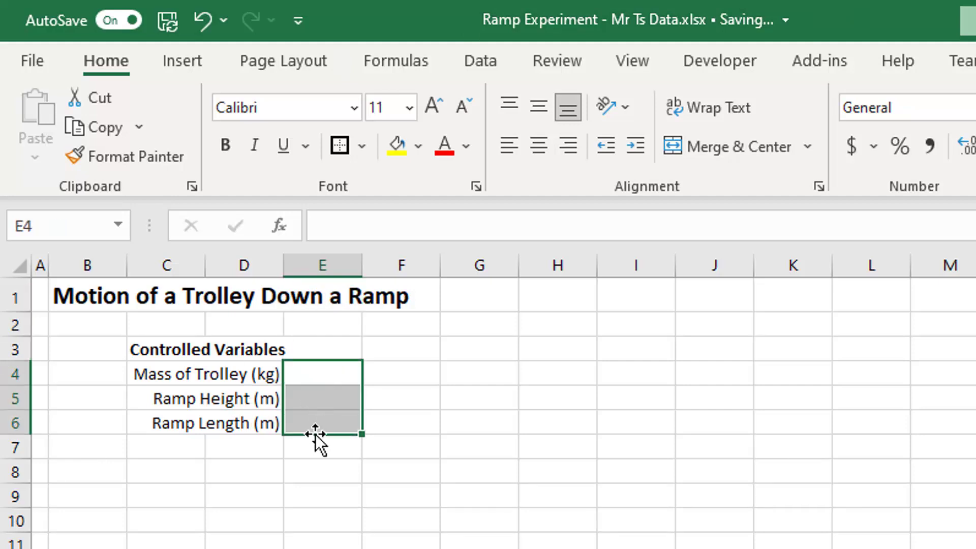
# Step: Apply All Borders to the value cells E4:E6
pyautogui.click(362, 148)
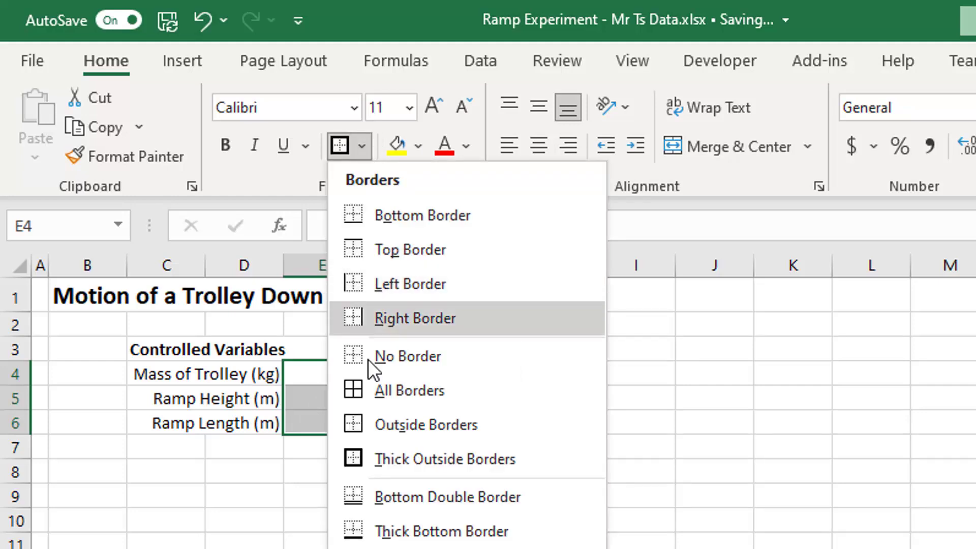
pyautogui.click(352, 391)
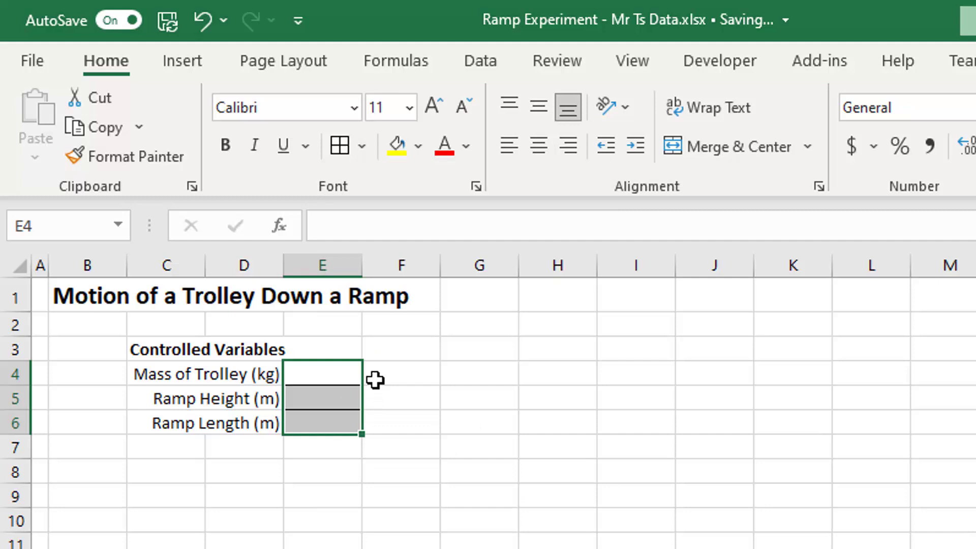
pyautogui.click(413, 375)
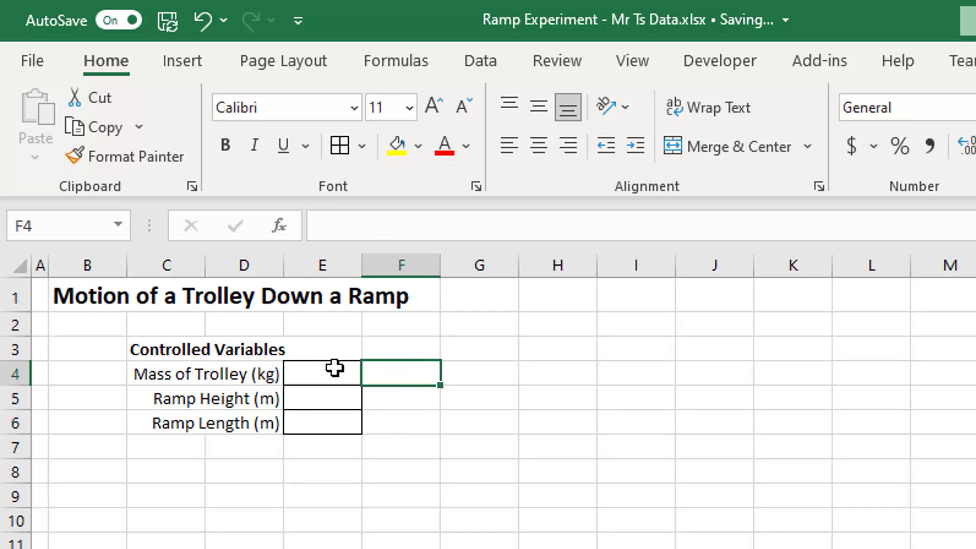
# Step: Add a Thick Outside Border around E4:E6
pyautogui.moveTo(335, 377); pyautogui.dragTo(336, 429)
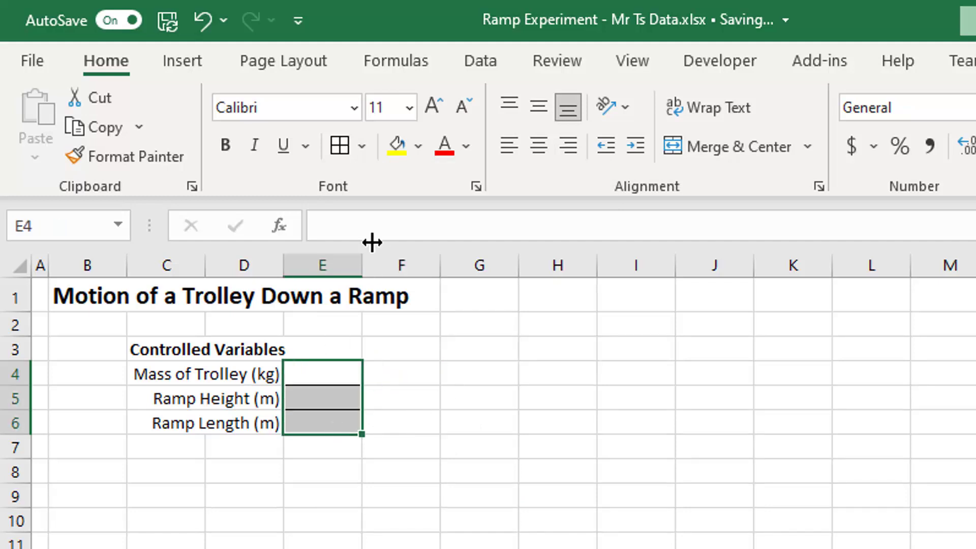
pyautogui.click(362, 147)
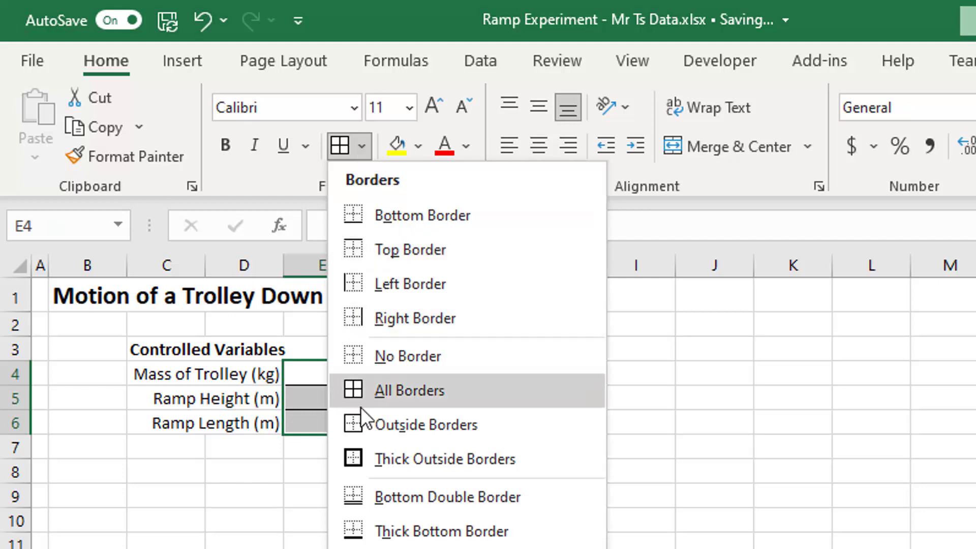
pyautogui.click(361, 457)
pyautogui.click(305, 489)
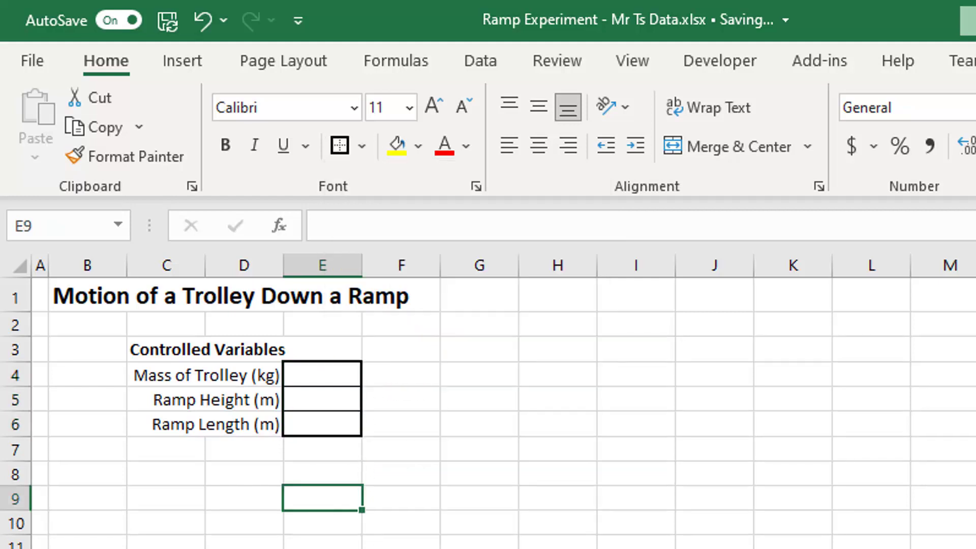
pyautogui.press('Left')
pyautogui.press('Left')
pyautogui.press('Left')
# Step: Review header rows 8–9, the Time (s) header, trial time cells and Average cells
pyautogui.press('Up')
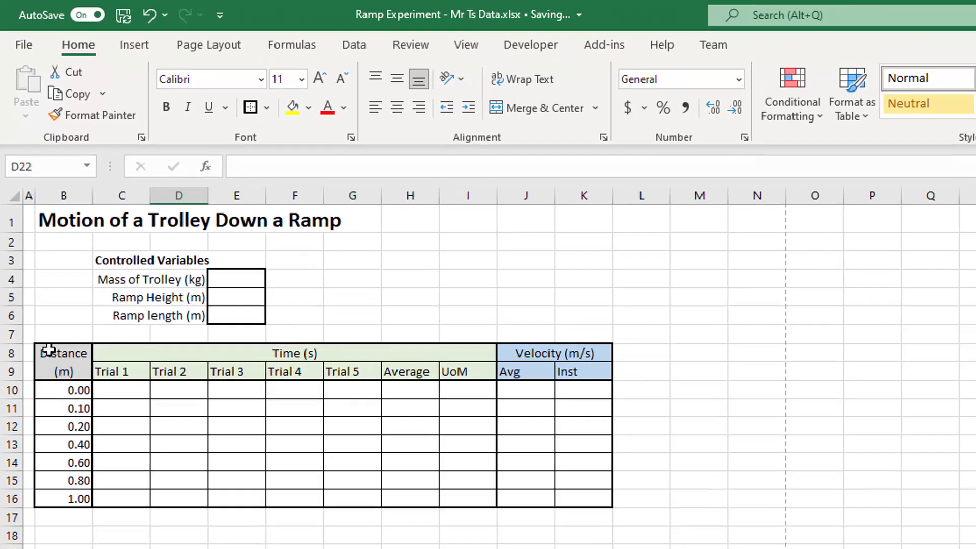
pyautogui.moveTo(12, 353); pyautogui.dragTo(15, 371)
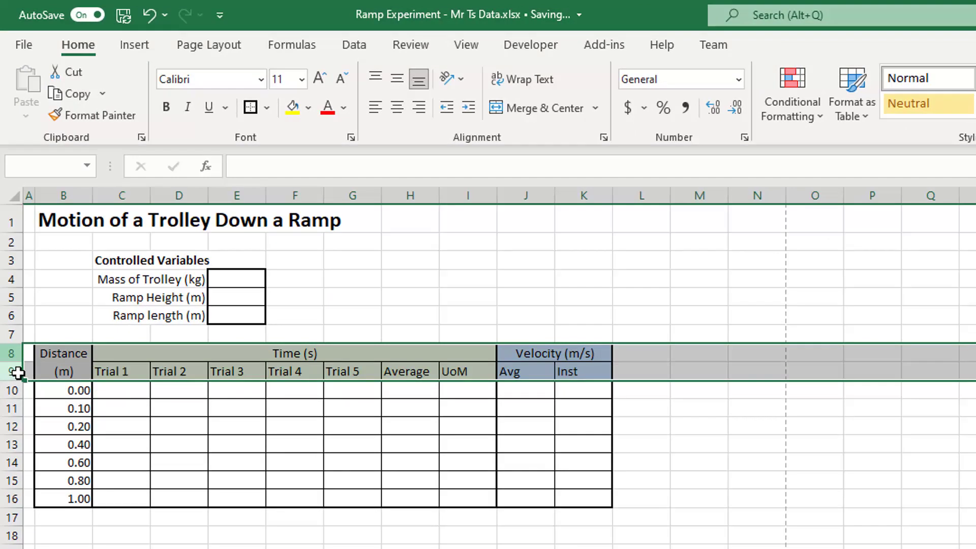
pyautogui.click(699, 546)
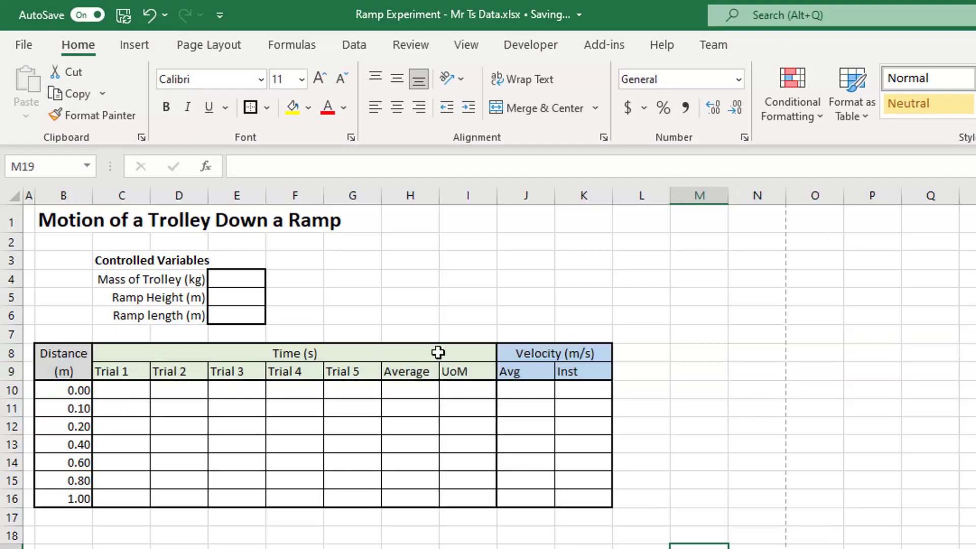
pyautogui.click(272, 356)
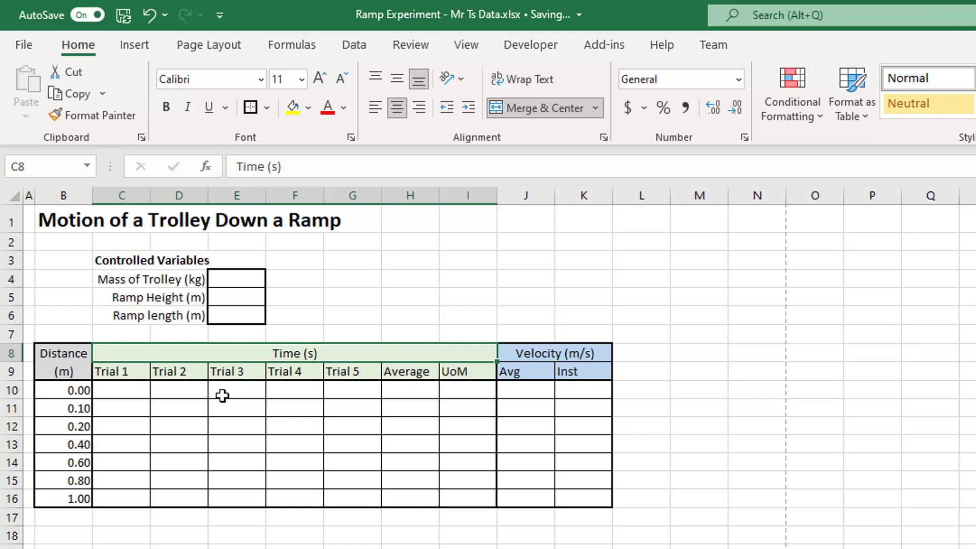
pyautogui.moveTo(122, 386); pyautogui.dragTo(359, 504)
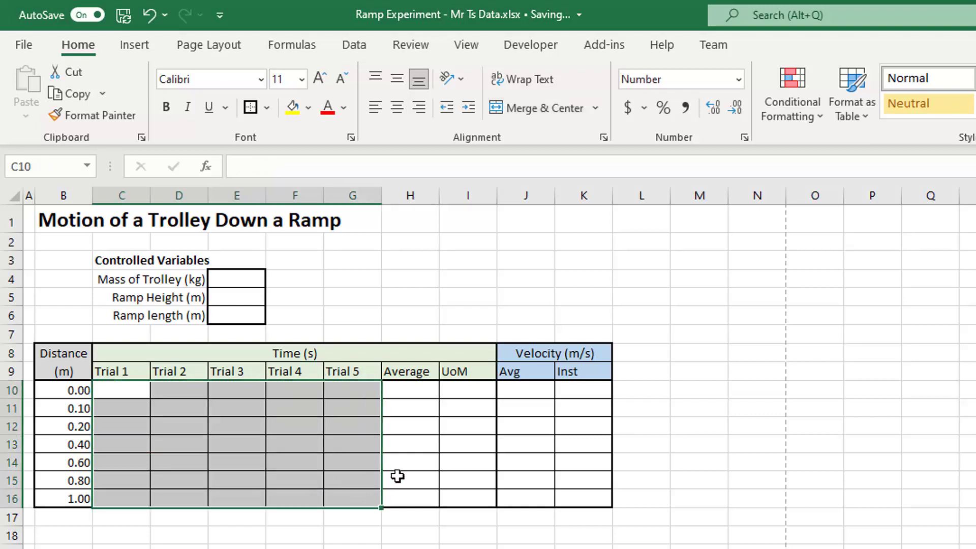
pyautogui.moveTo(408, 385); pyautogui.dragTo(407, 505)
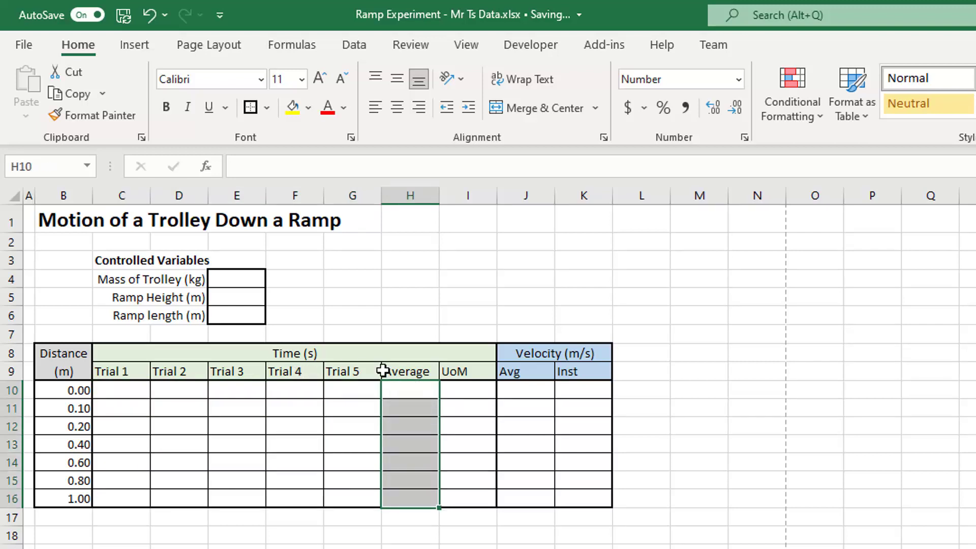
# Step: Review the UoM cells, the Velocity (m/s), Avg and Inst headings, and rows 8–9
pyautogui.click(464, 371)
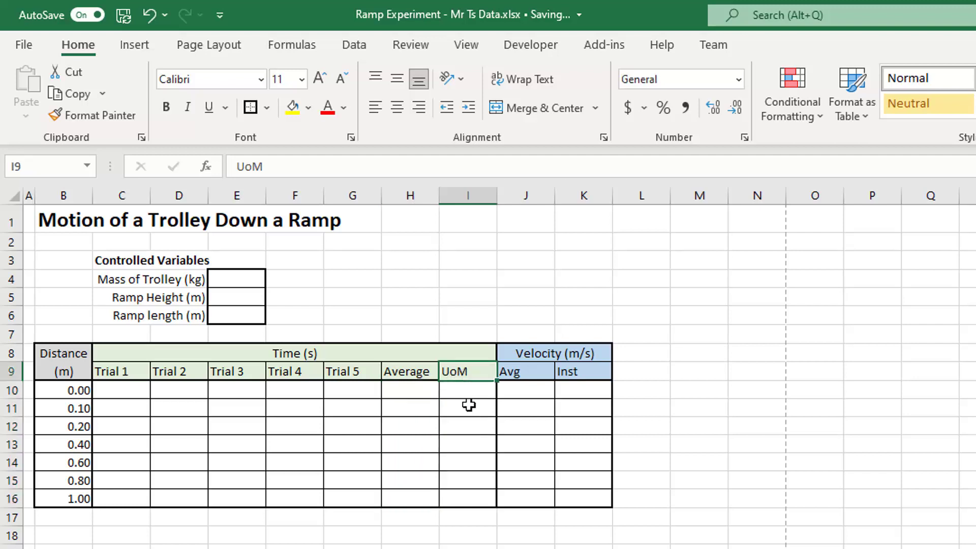
pyautogui.moveTo(467, 391); pyautogui.dragTo(470, 503)
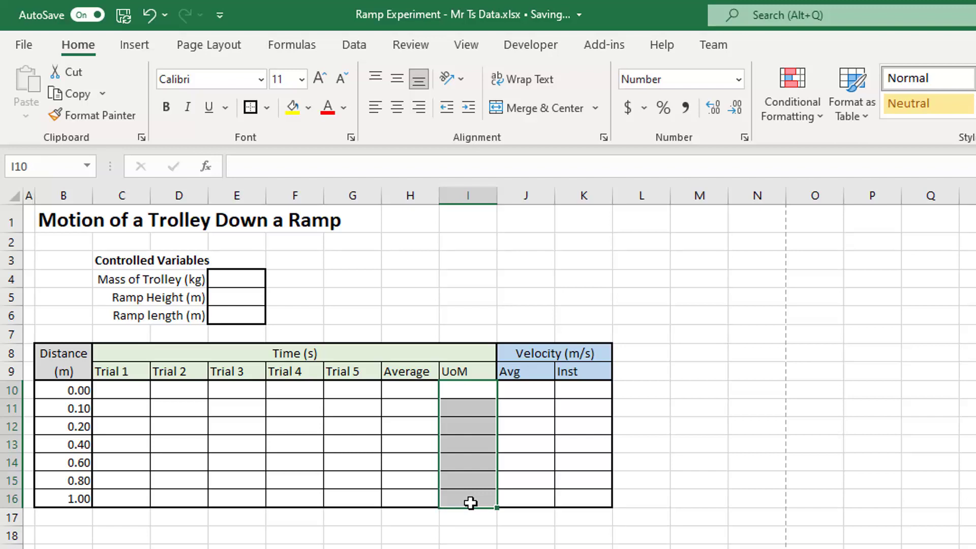
pyautogui.click(514, 547)
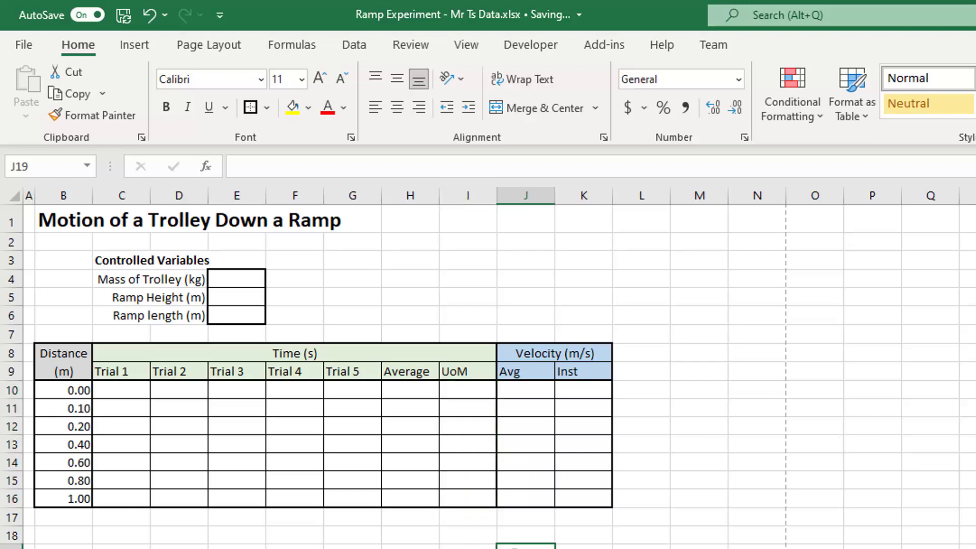
pyautogui.click(529, 357)
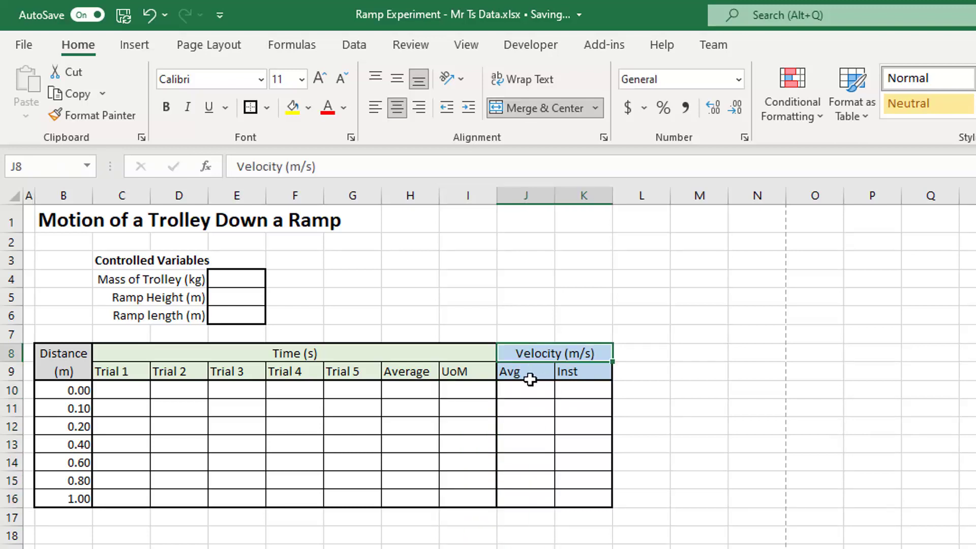
pyautogui.click(538, 374)
pyautogui.click(559, 372)
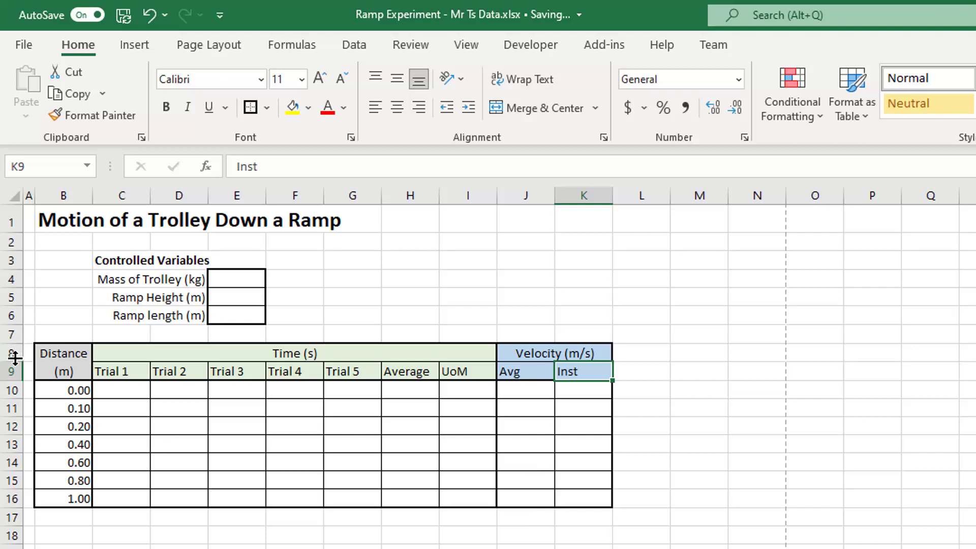
pyautogui.moveTo(10, 353); pyautogui.dragTo(11, 376)
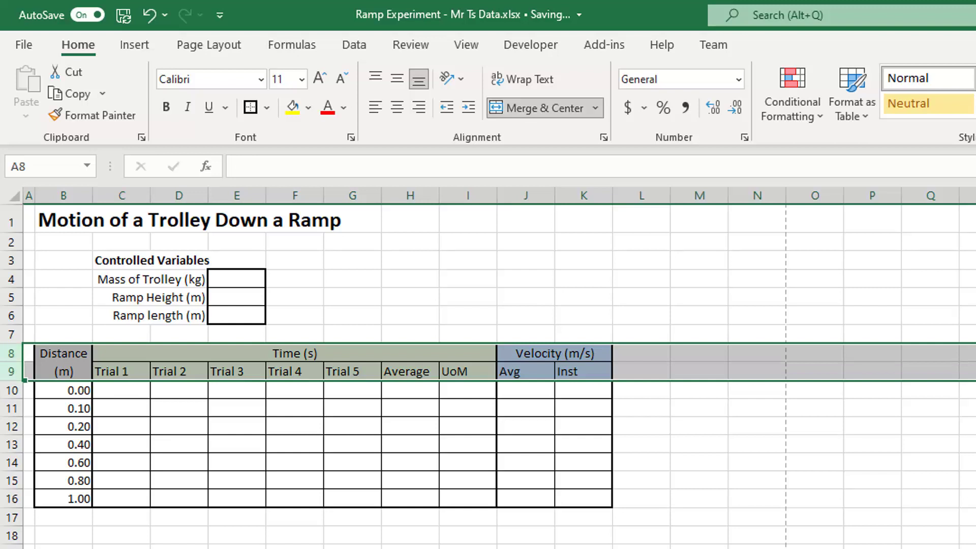
pyautogui.click(353, 544)
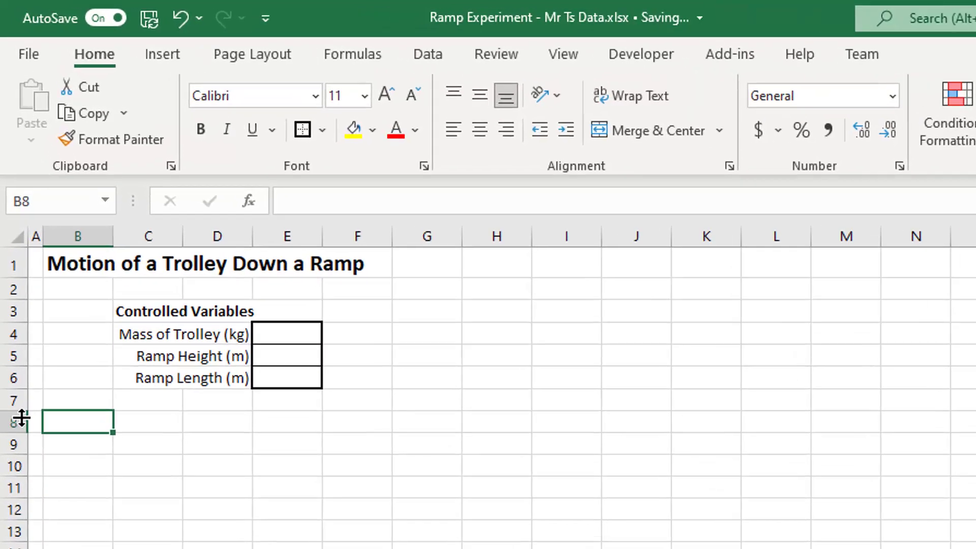
# Step: Enter the heading Distance (m) in B8
pyautogui.moveTo(10, 349); pyautogui.dragTo(8, 369)
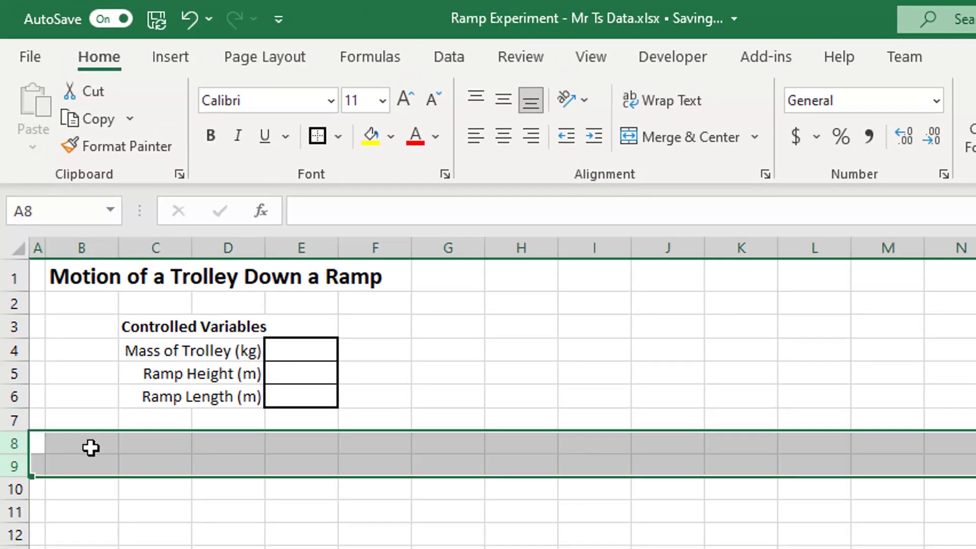
pyautogui.click(89, 446)
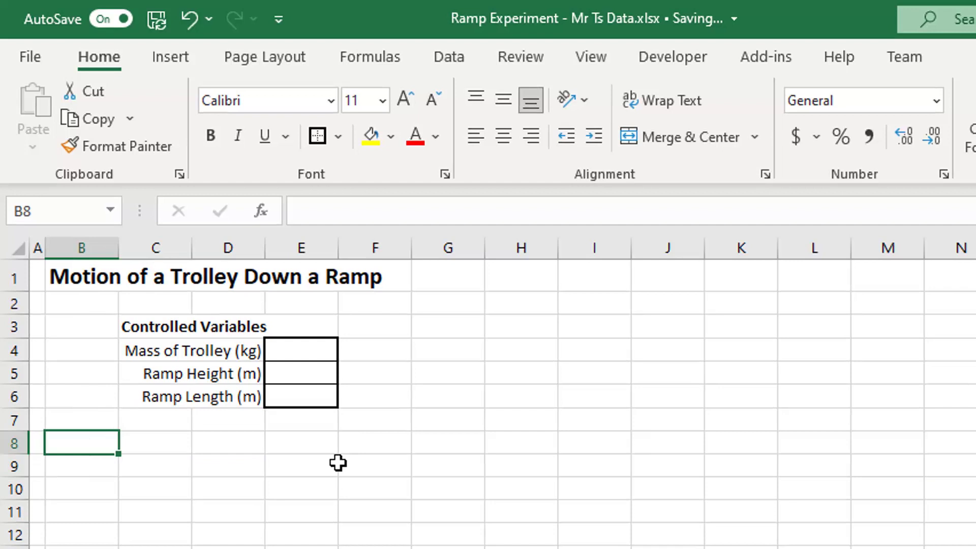
pyautogui.write('Distance')
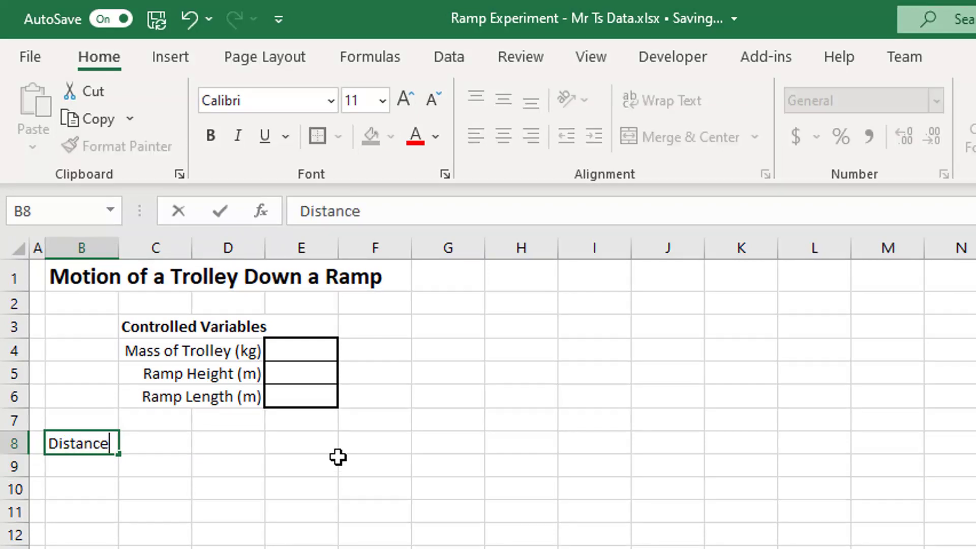
pyautogui.write(' (m')
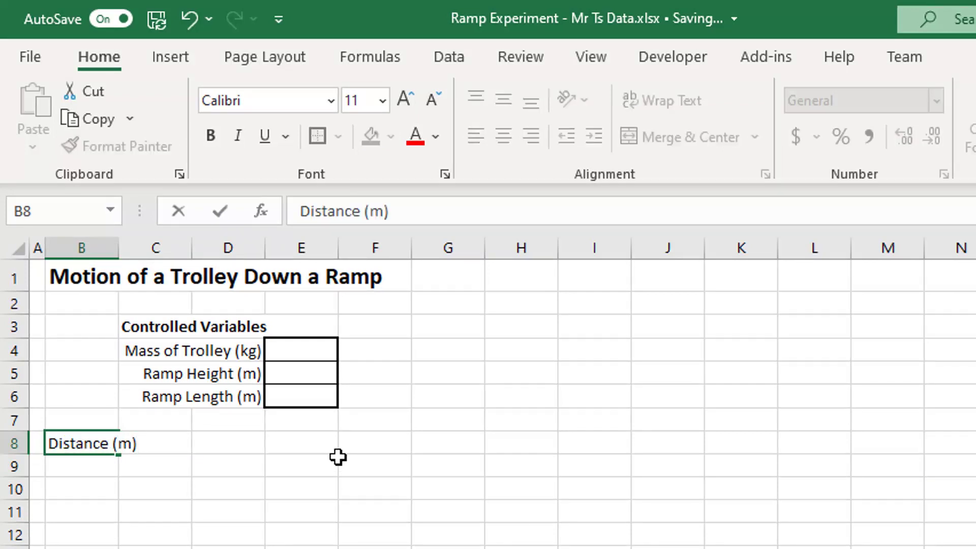
pyautogui.press('Return')
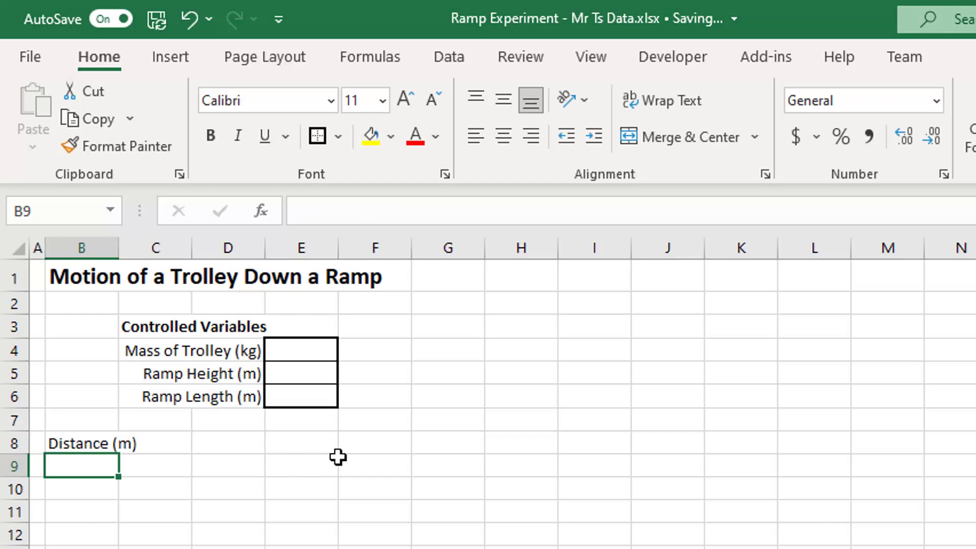
pyautogui.press('Up')
pyautogui.press('Right')
# Step: Type Time in C8 and merge and centre it across C8:I8
pyautogui.write('Time')
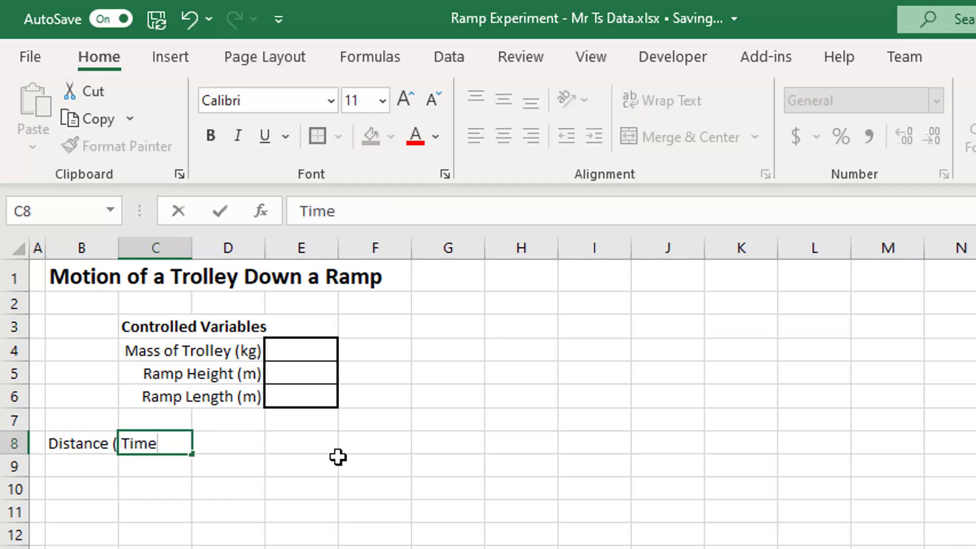
pyautogui.press('Return')
pyautogui.press('Up')
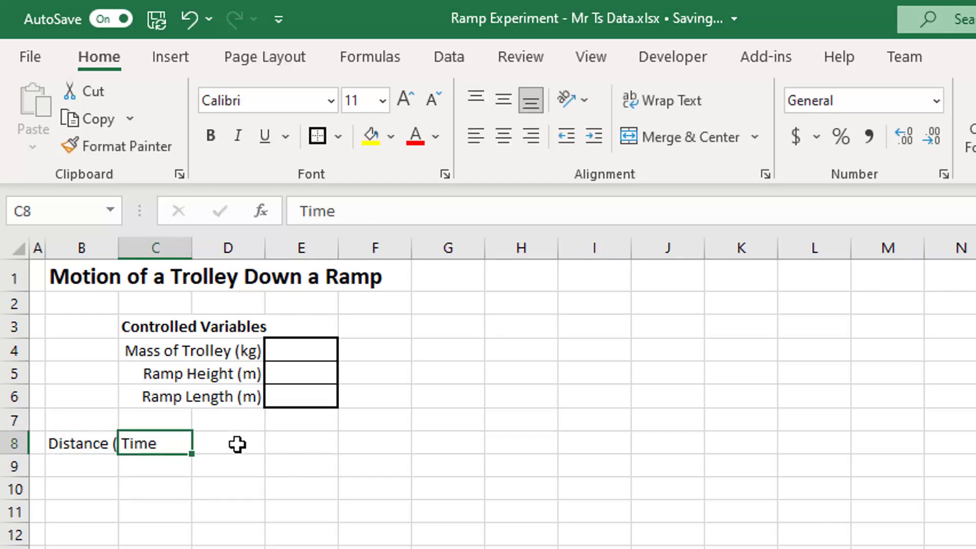
pyautogui.moveTo(156, 442); pyautogui.dragTo(594, 454)
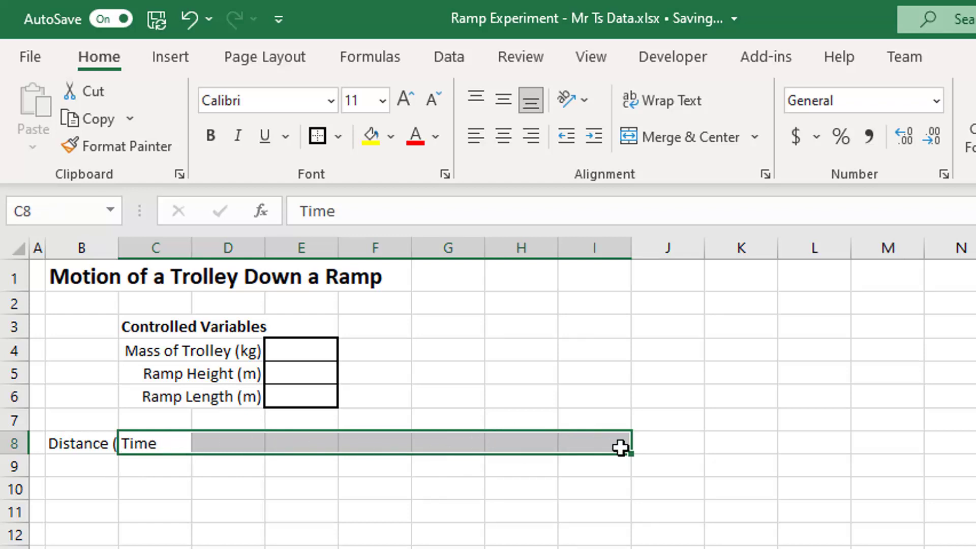
pyautogui.click(667, 141)
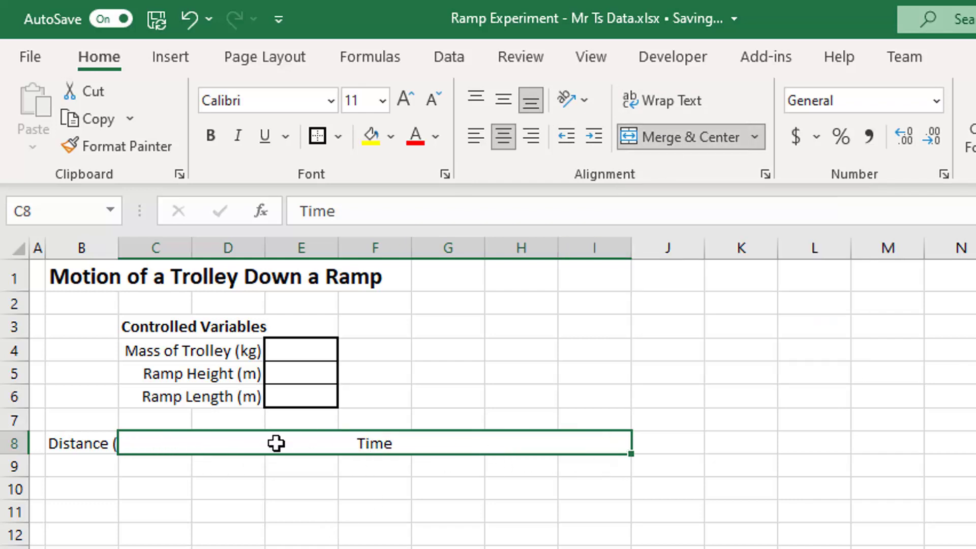
pyautogui.click(161, 471)
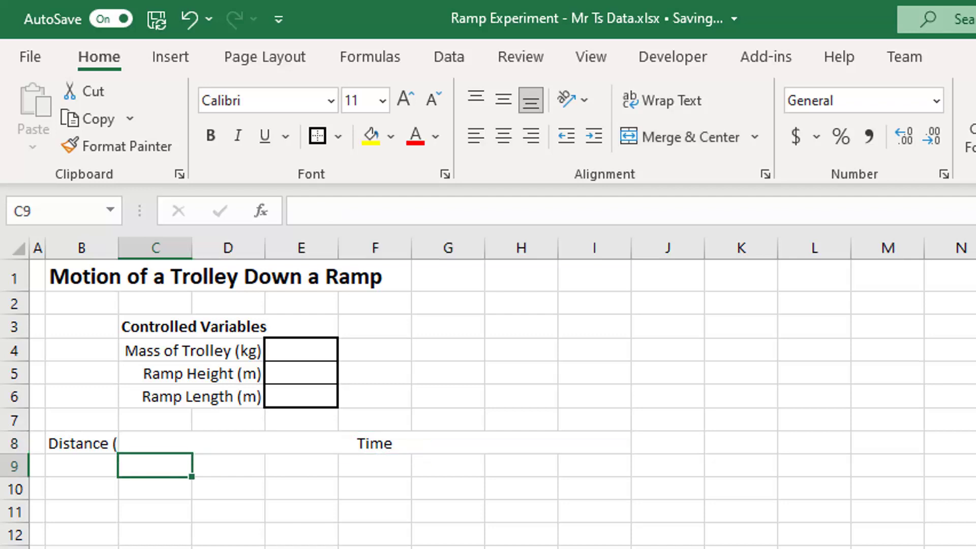
# Step: Enter Trial 1, Trial 2, Trial 3, Trial 4, Trial 5, Average and UoM across C9:I9
pyautogui.write('Trial 1')
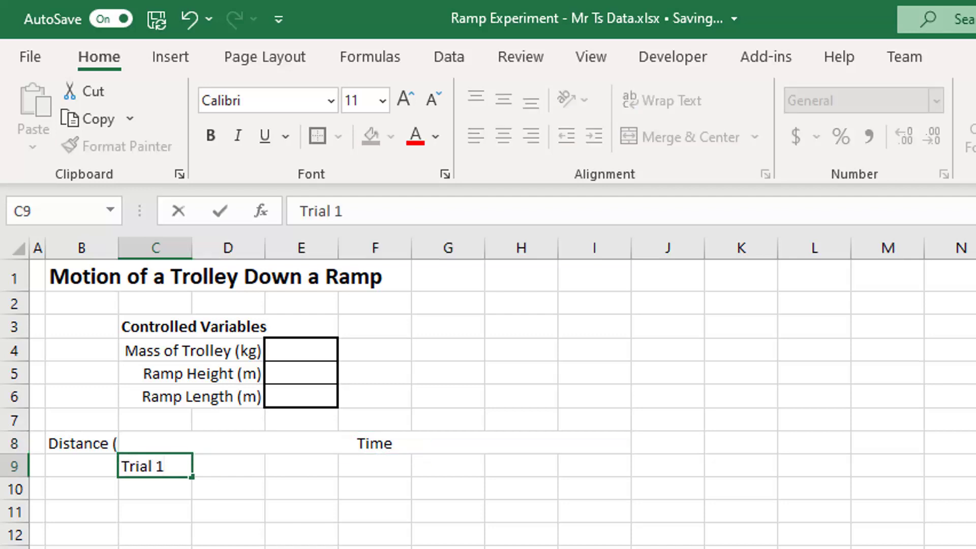
pyautogui.press('Tab')
pyautogui.write('Trial 1')
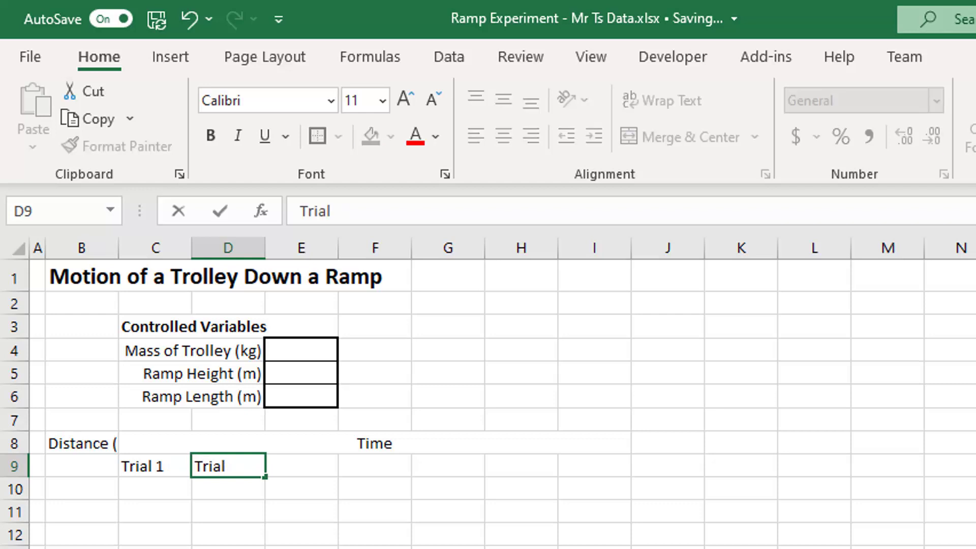
pyautogui.write('2')
pyautogui.press('Tab')
pyautogui.write('Trial 3')
pyautogui.press('Tab')
pyautogui.write('Trial 4')
pyautogui.press('Tab')
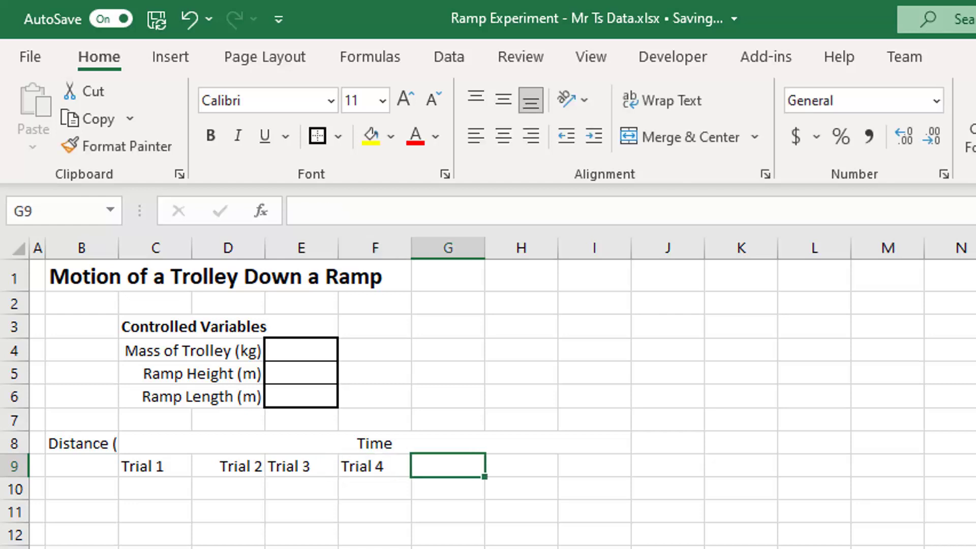
pyautogui.write('Trial 5')
pyautogui.press('Tab')
pyautogui.write('A')
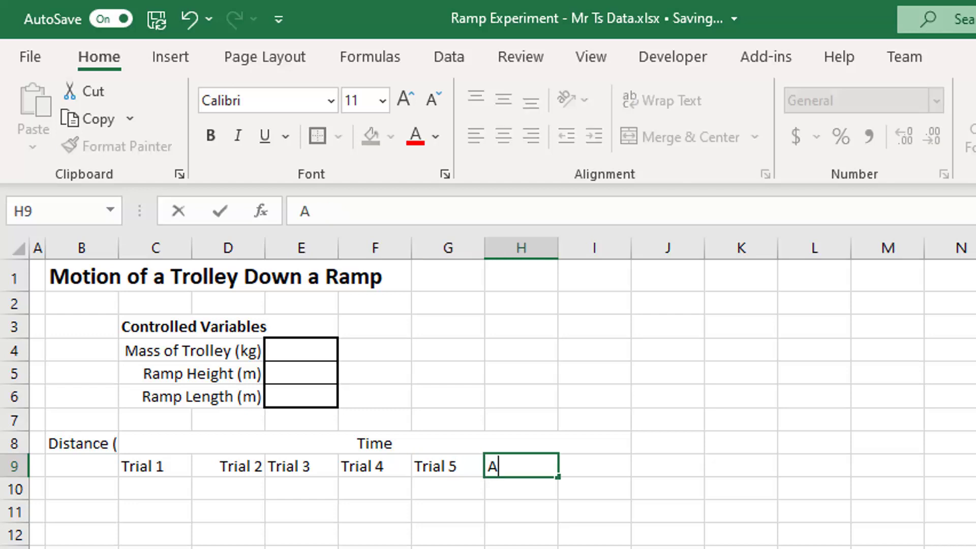
pyautogui.write('verage')
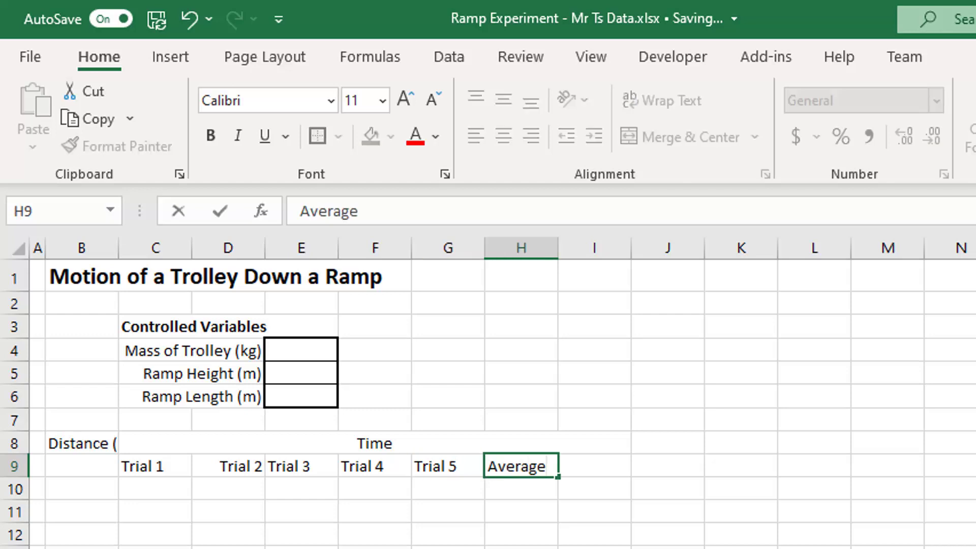
pyautogui.press('Tab')
pyautogui.write('UoM')
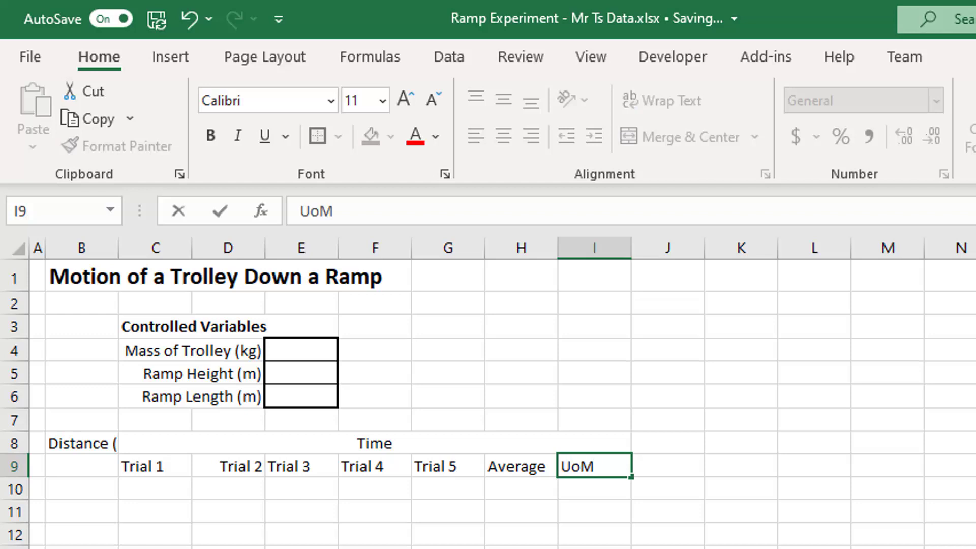
pyautogui.press('Return')
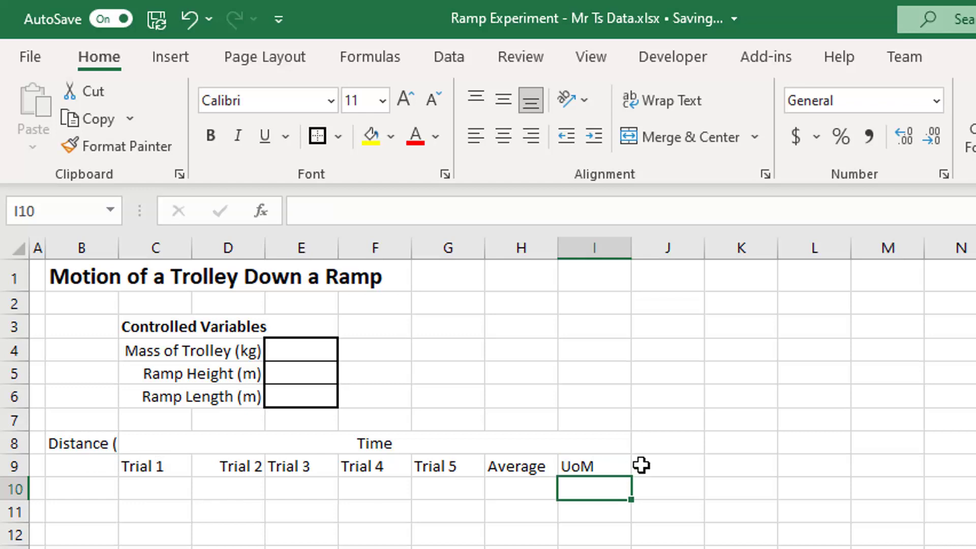
pyautogui.click(675, 440)
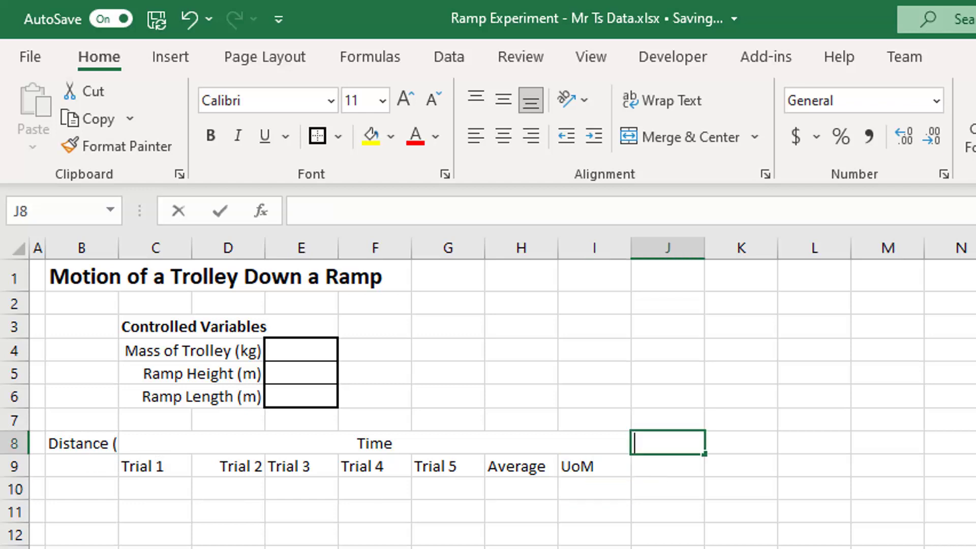
# Step: Enter the heading Velocity (m/s) in J8
pyautogui.write('Vecl9o')
pyautogui.press('BackSpace')
pyautogui.press('BackSpace')
pyautogui.write('ocity')
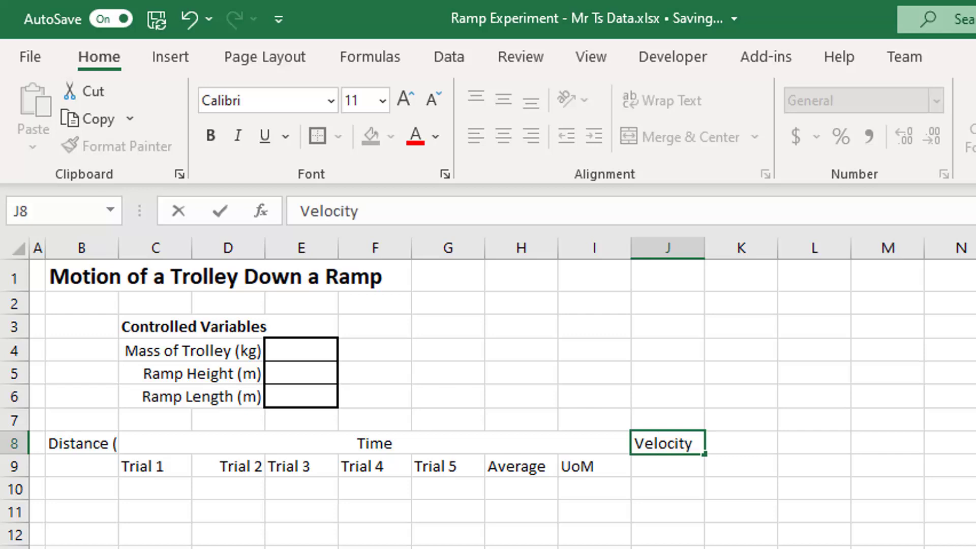
pyautogui.write(' (m/s')
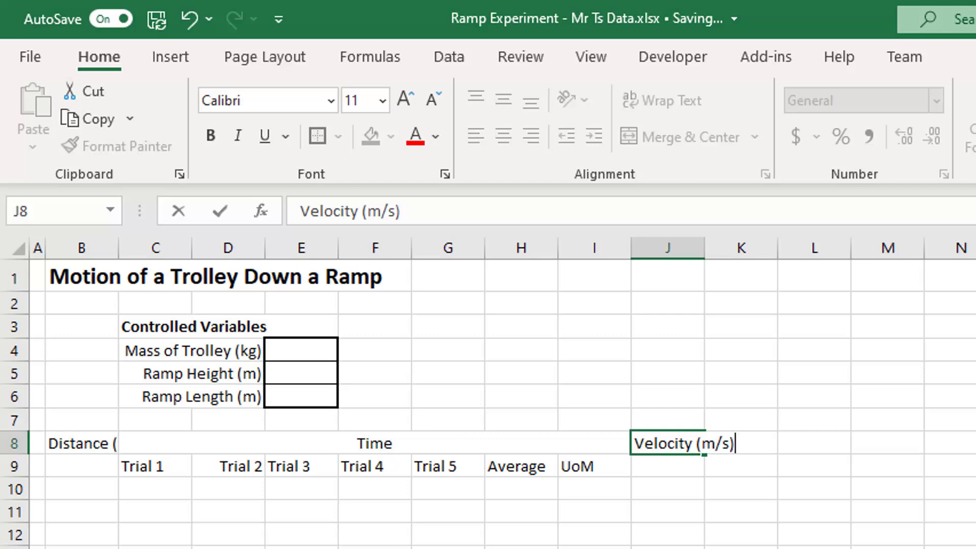
pyautogui.write(')')
pyautogui.press('Return')
# Step: Change the merged Time header to Time (s)
pyautogui.click(382, 444)
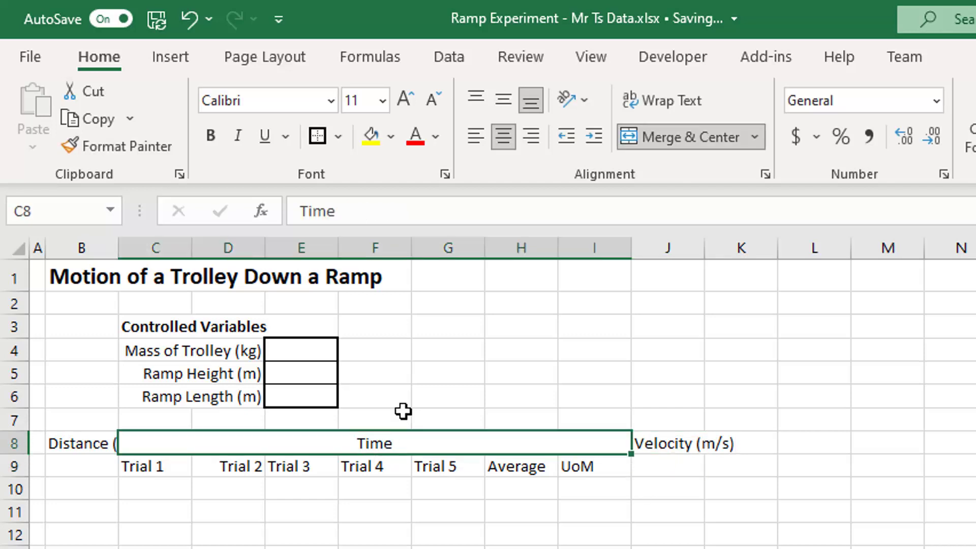
pyautogui.click(370, 212)
pyautogui.write('(')
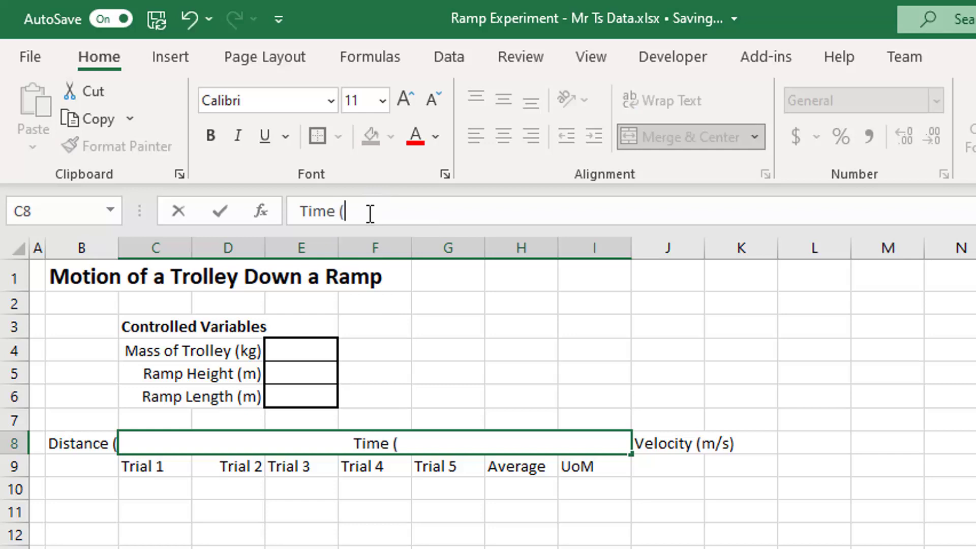
pyautogui.write('s)')
pyautogui.press('Return')
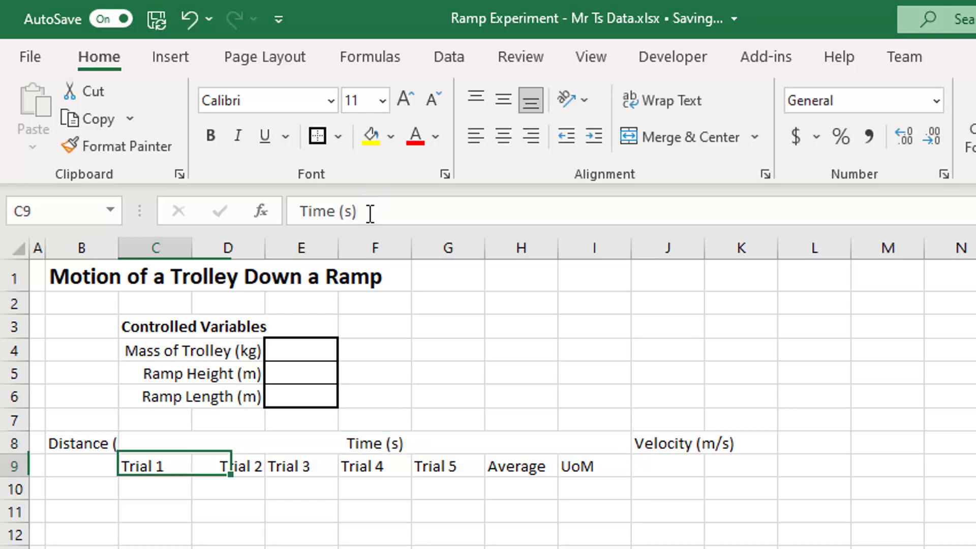
# Step: Enter Inst. in J9 under the velocity header
pyautogui.click(668, 447)
pyautogui.click(662, 464)
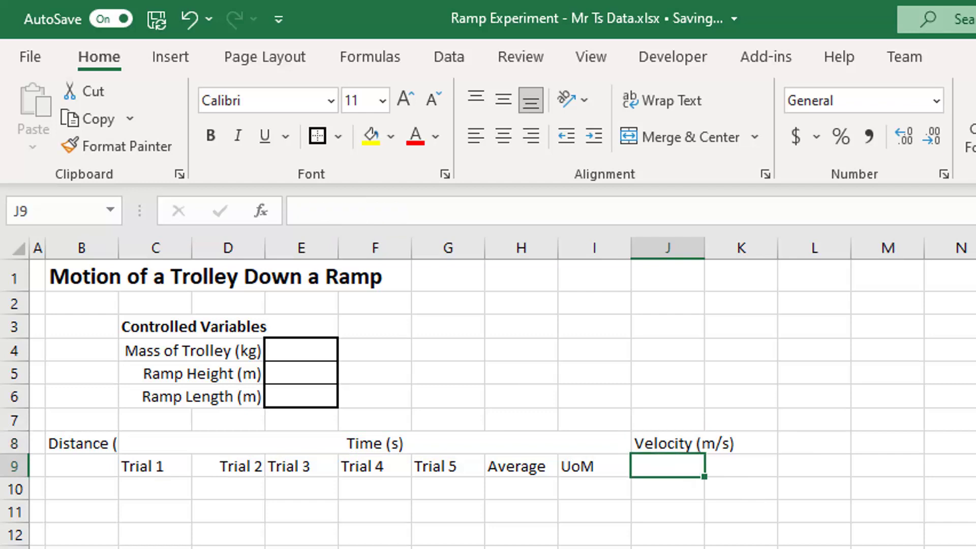
pyautogui.write('Inst.')
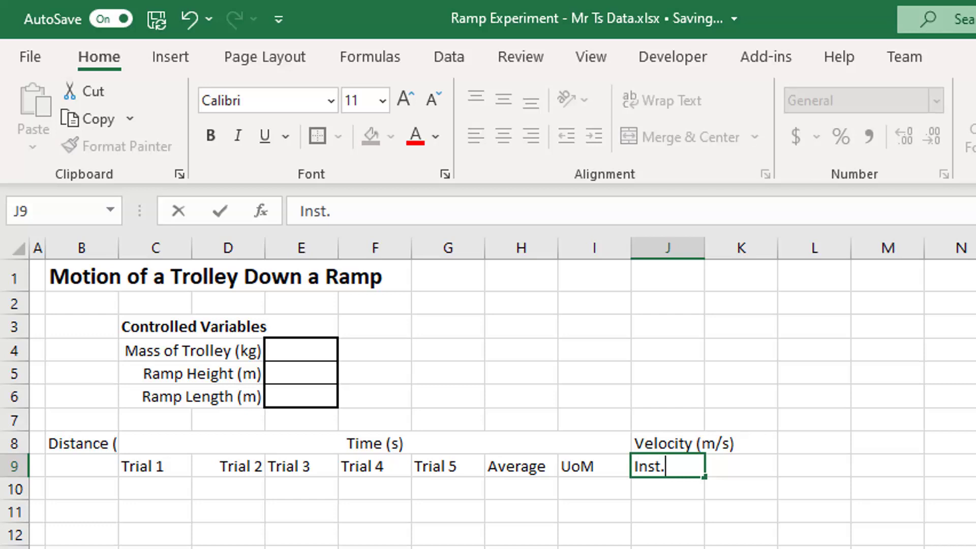
pyautogui.press('Return')
pyautogui.press('Up')
pyautogui.press('Right')
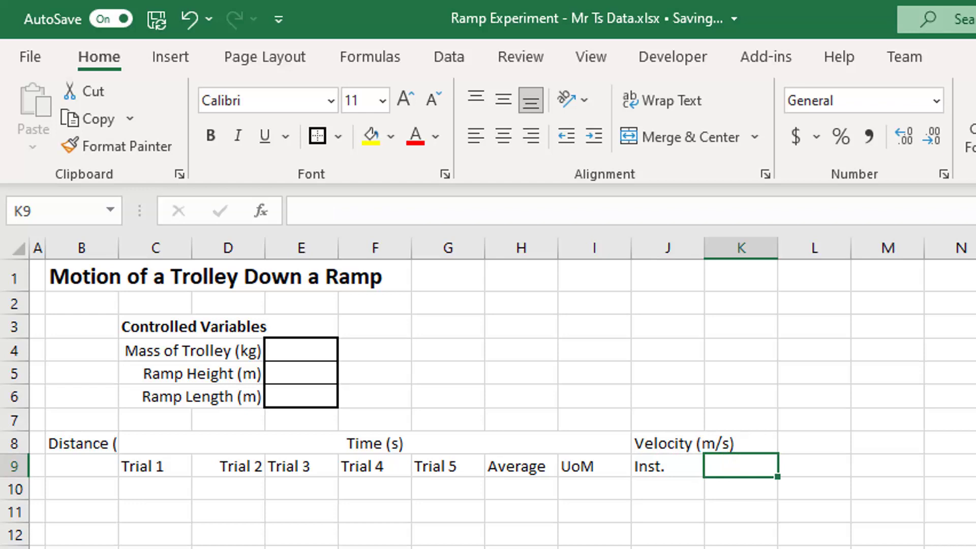
# Step: Relabel J9 as Average and put Inst. in K9
pyautogui.press('Left')
pyautogui.write('Avc')
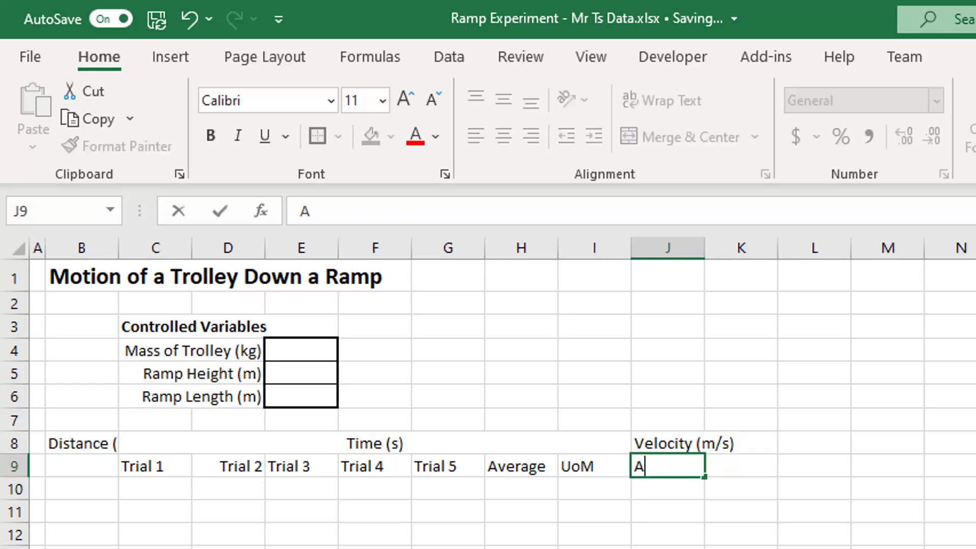
pyautogui.press('BackSpace')
pyautogui.write('erage')
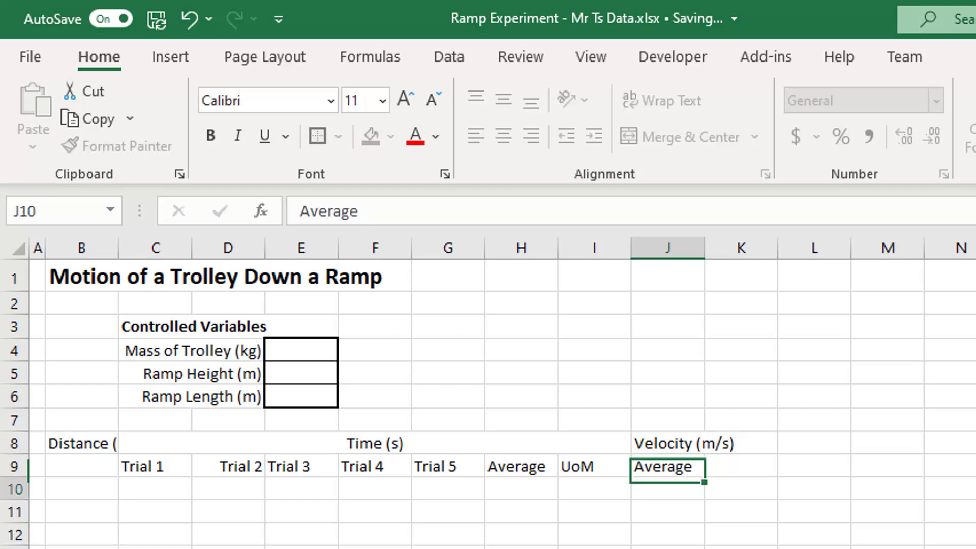
pyautogui.press('Tab')
pyautogui.write('Inst')
pyautogui.press('Return')
pyautogui.click(740, 466)
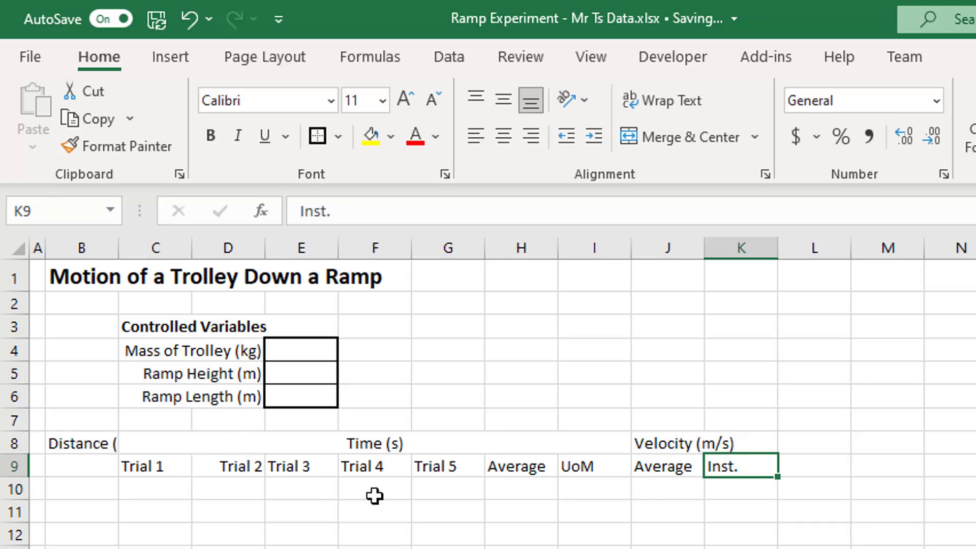
# Step: Merge and center B8:B9 and wrap the Distance (m) header onto two lines
pyautogui.click(81, 444)
pyautogui.moveTo(81, 443); pyautogui.dragTo(85, 466)
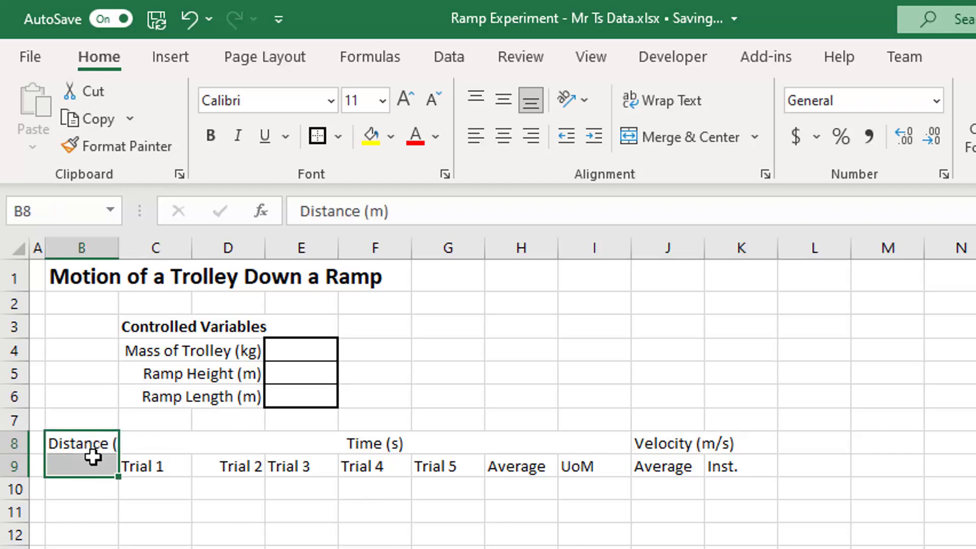
pyautogui.click(662, 134)
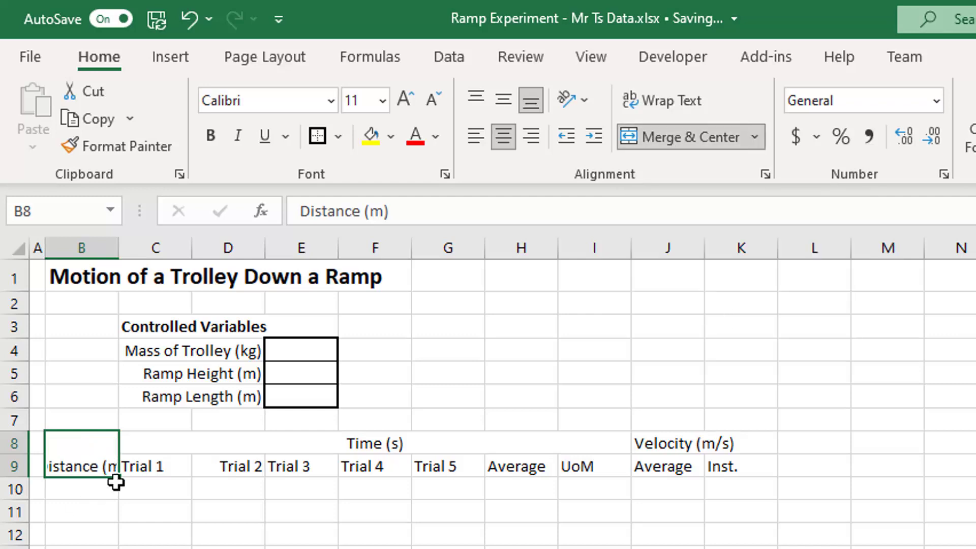
pyautogui.click(654, 98)
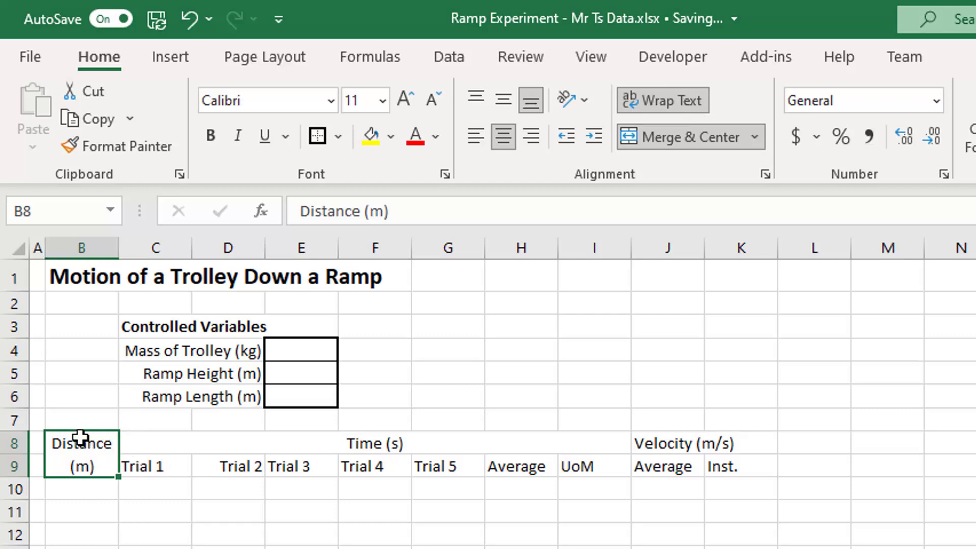
# Step: Give the header block B8:K9 All Borders plus a Thick Outside Border
pyautogui.moveTo(80, 451); pyautogui.dragTo(753, 449)
pyautogui.click(337, 138)
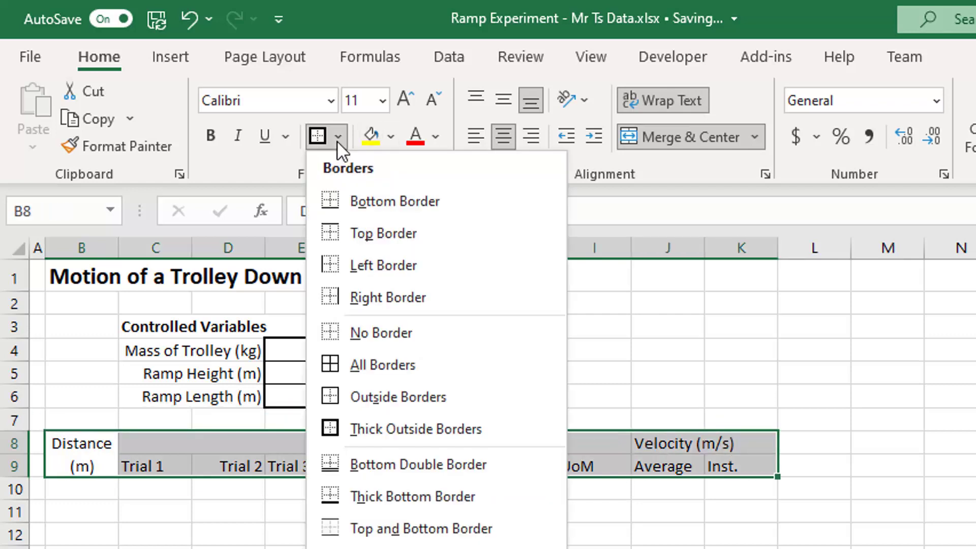
pyautogui.click(340, 371)
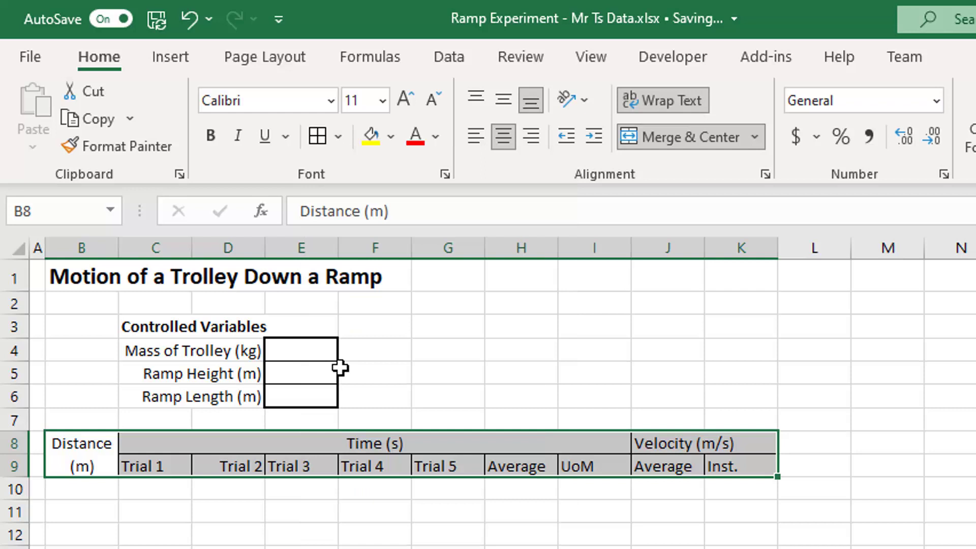
pyautogui.click(385, 535)
pyautogui.moveTo(91, 437); pyautogui.dragTo(764, 453)
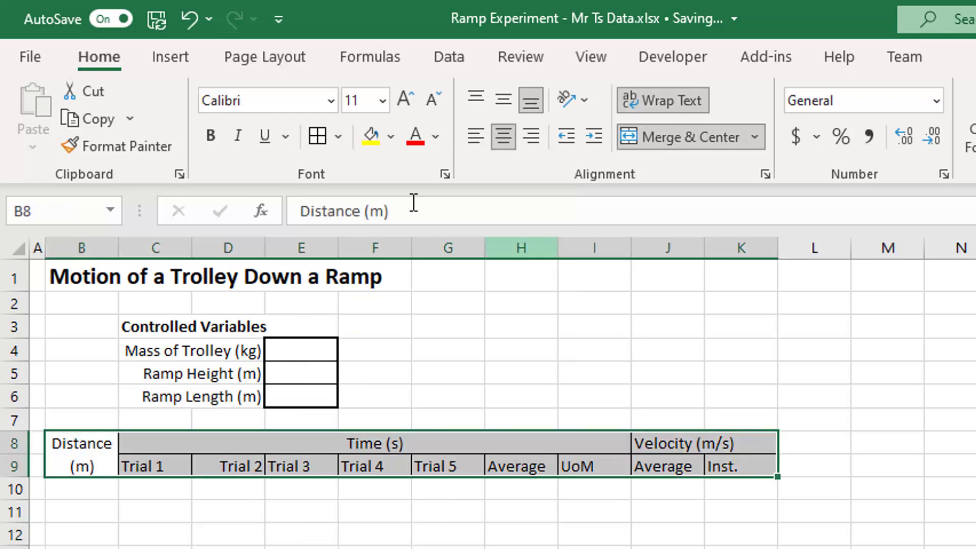
pyautogui.click(338, 136)
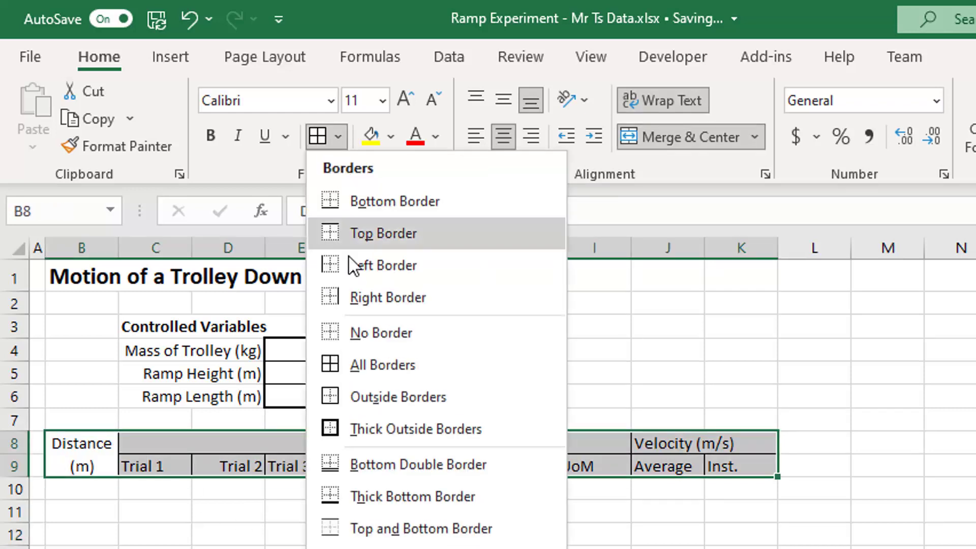
pyautogui.click(334, 429)
pyautogui.click(375, 546)
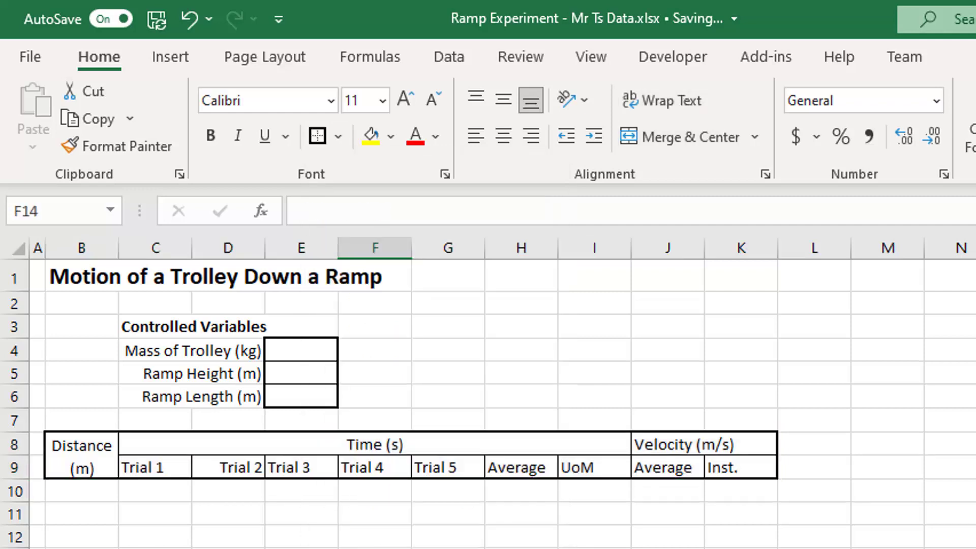
pyautogui.click(74, 489)
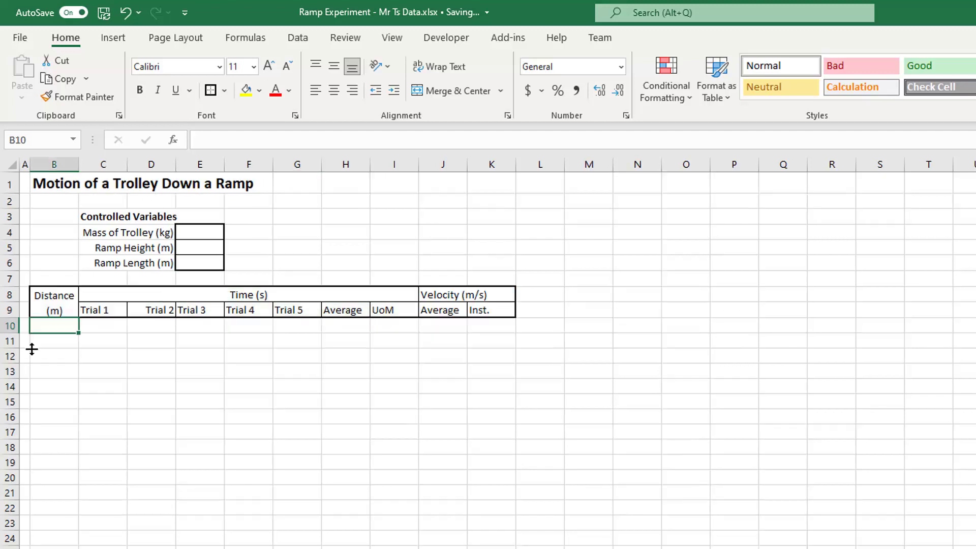
# Step: Apply All Borders and a Thick Outside Border to the data area B10:K16
pyautogui.moveTo(51, 328); pyautogui.dragTo(503, 417)
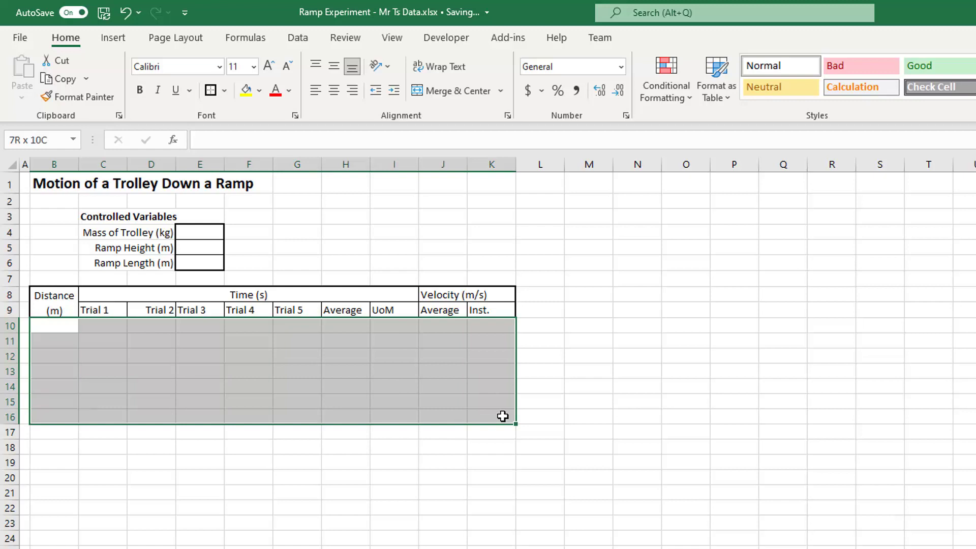
pyautogui.moveTo(502, 416); pyautogui.dragTo(501, 415)
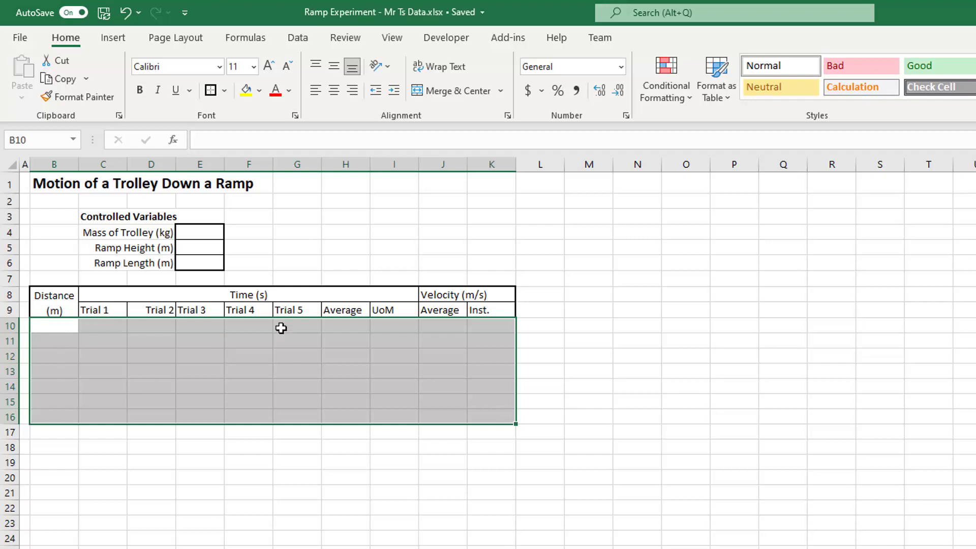
pyautogui.click(224, 92)
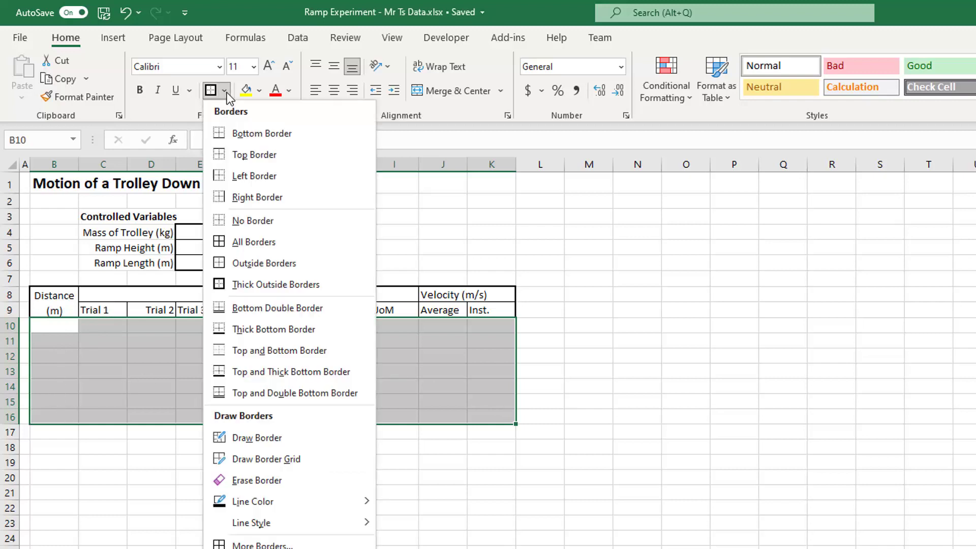
pyautogui.click(220, 249)
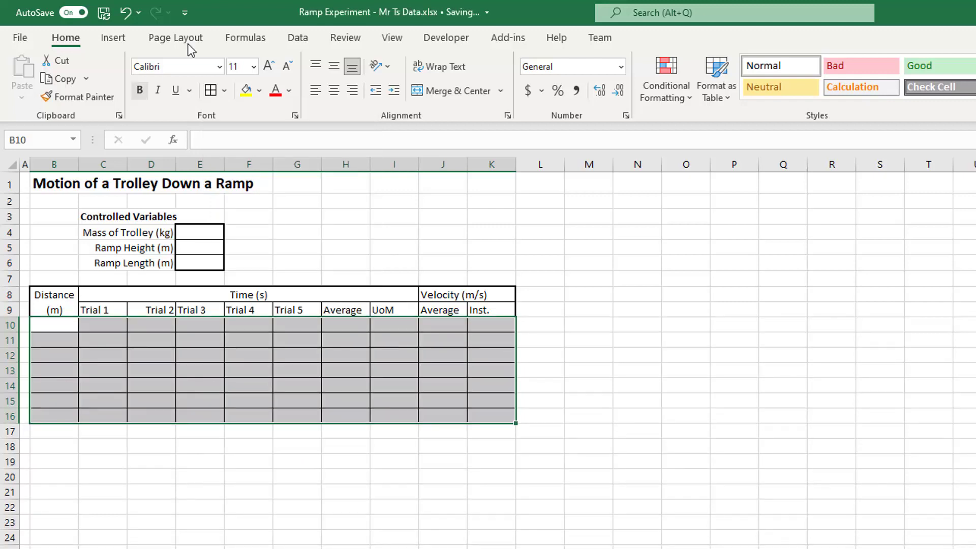
pyautogui.click(224, 91)
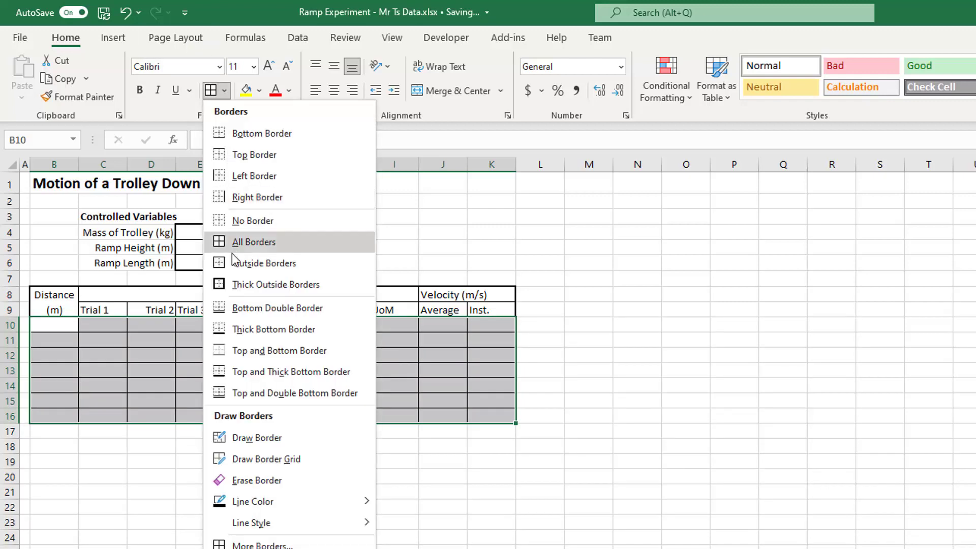
pyautogui.click(228, 284)
pyautogui.click(157, 540)
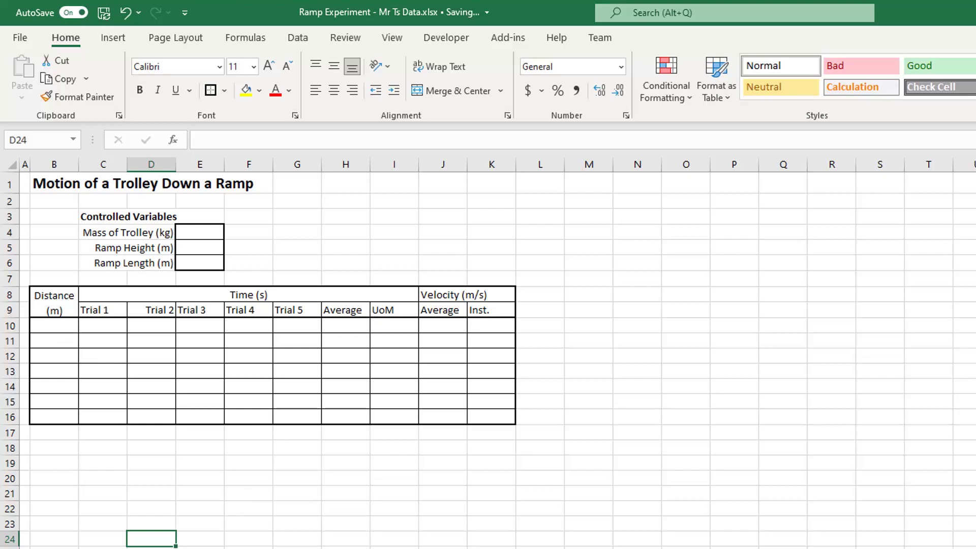
pyautogui.click(66, 328)
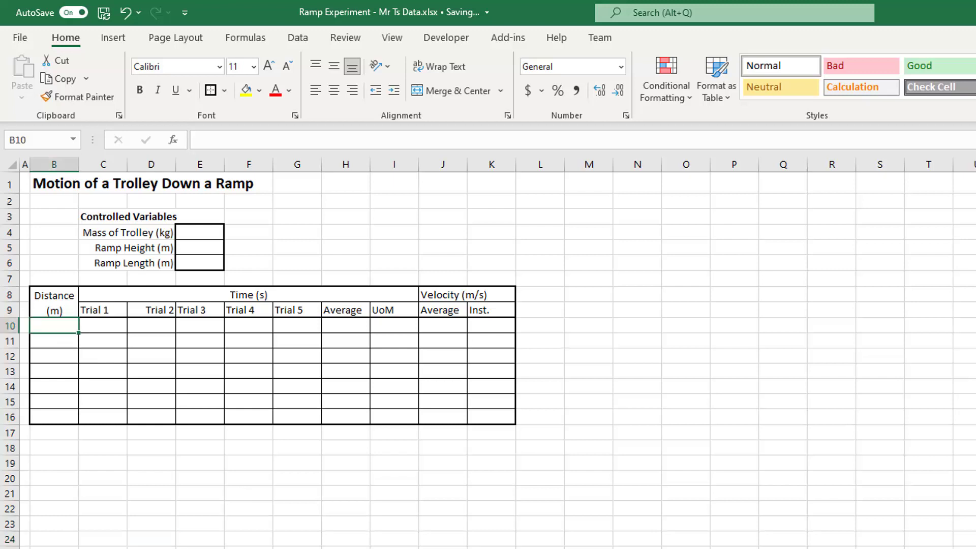
# Step: Enter the distances 0, 0.1, 0.2, 0.4, 0.6, 0.8 and 1 into B10:B16
pyautogui.write('0')
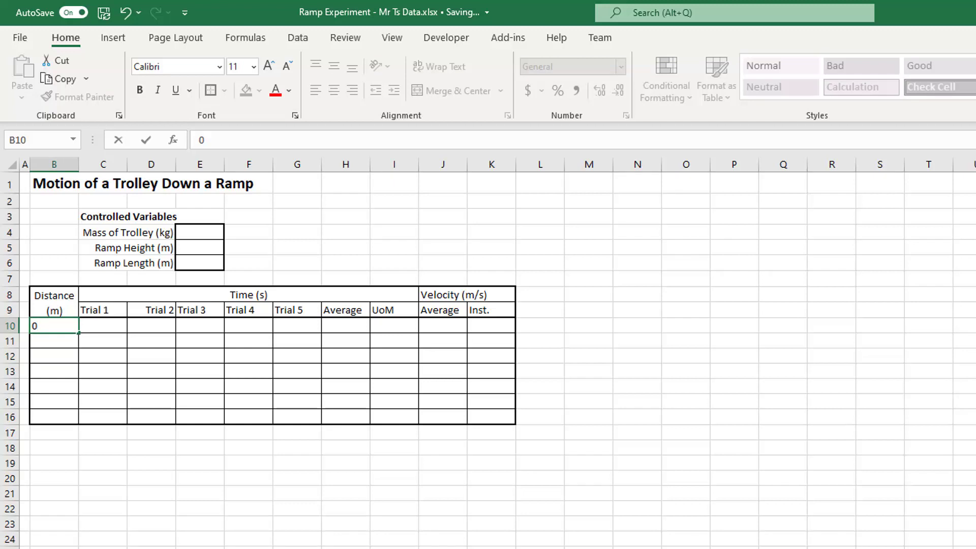
pyautogui.press('Return')
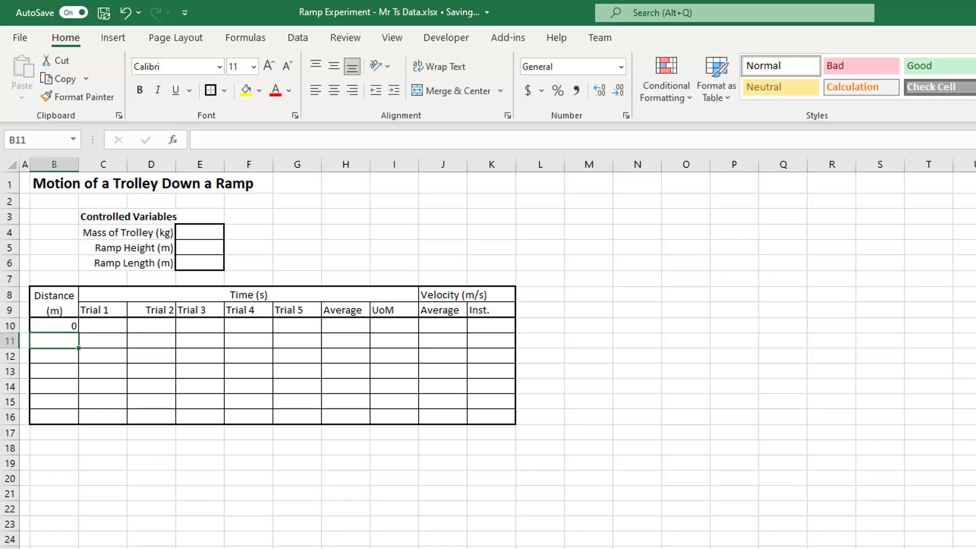
pyautogui.write('0.1')
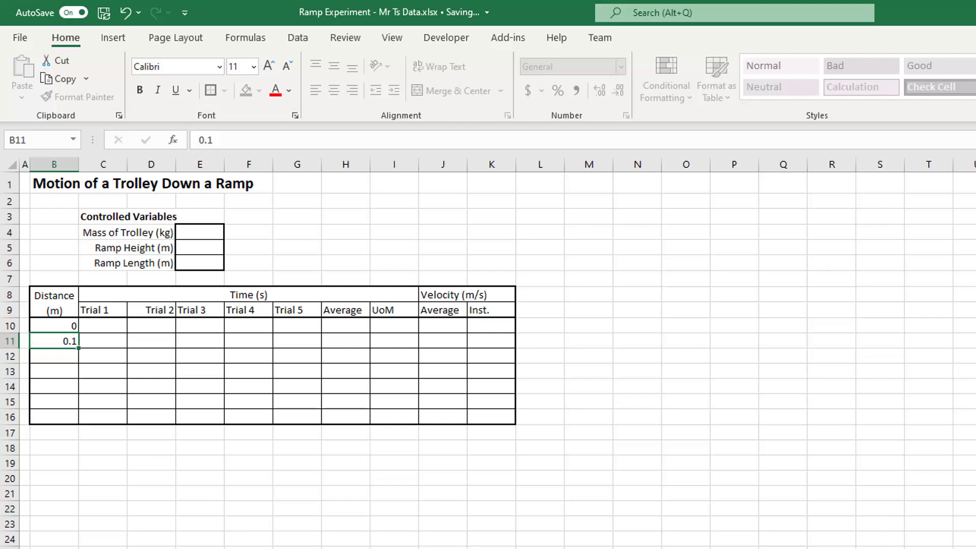
pyautogui.press('Return')
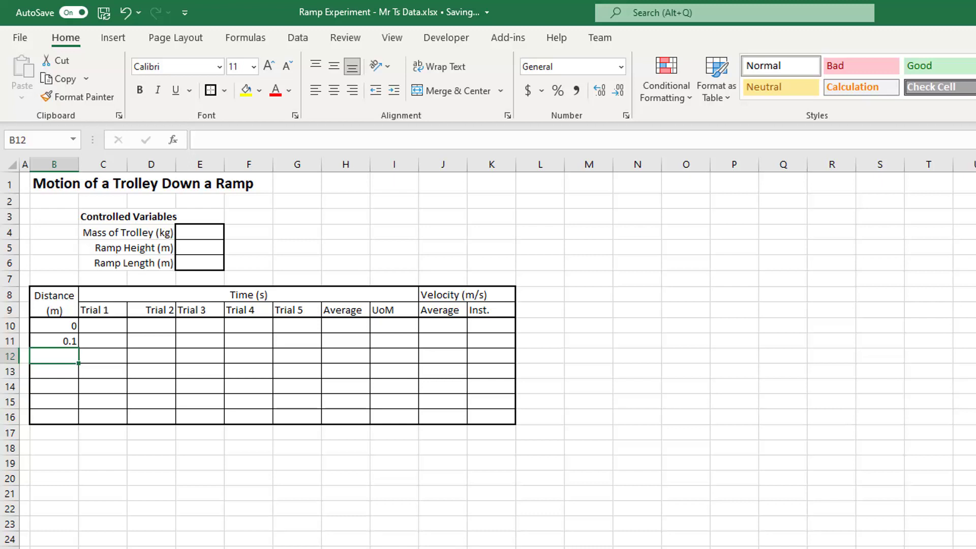
pyautogui.write('0.2')
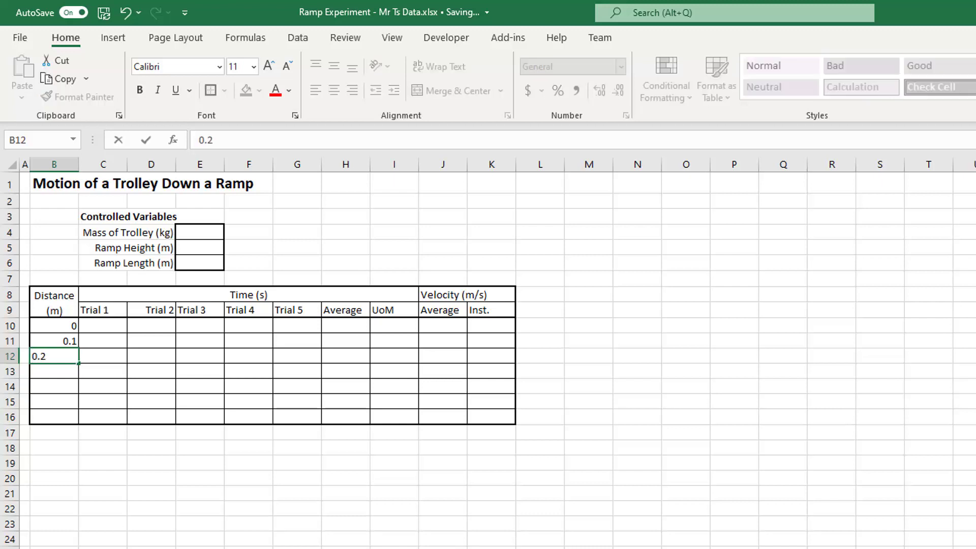
pyautogui.press('Return')
pyautogui.write('0.4')
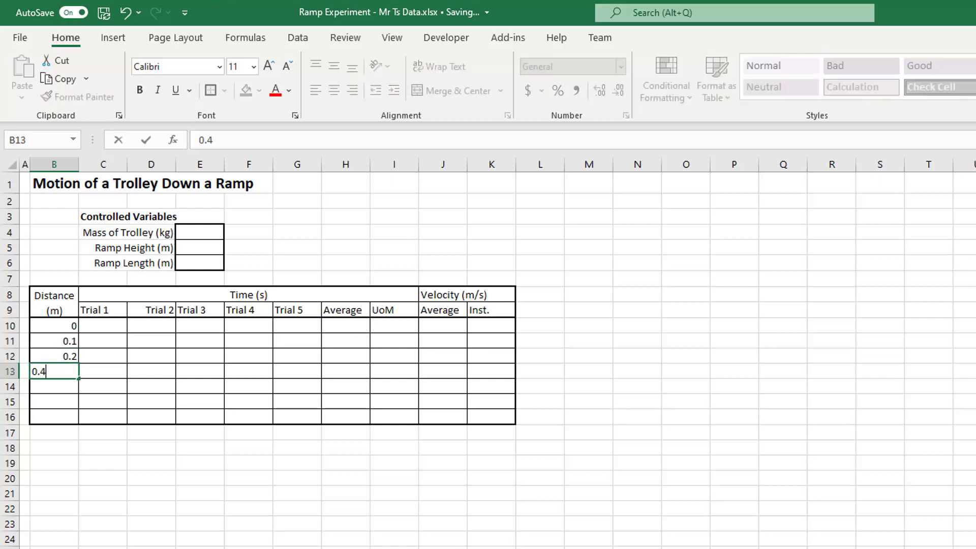
pyautogui.press('Return')
pyautogui.write('0')
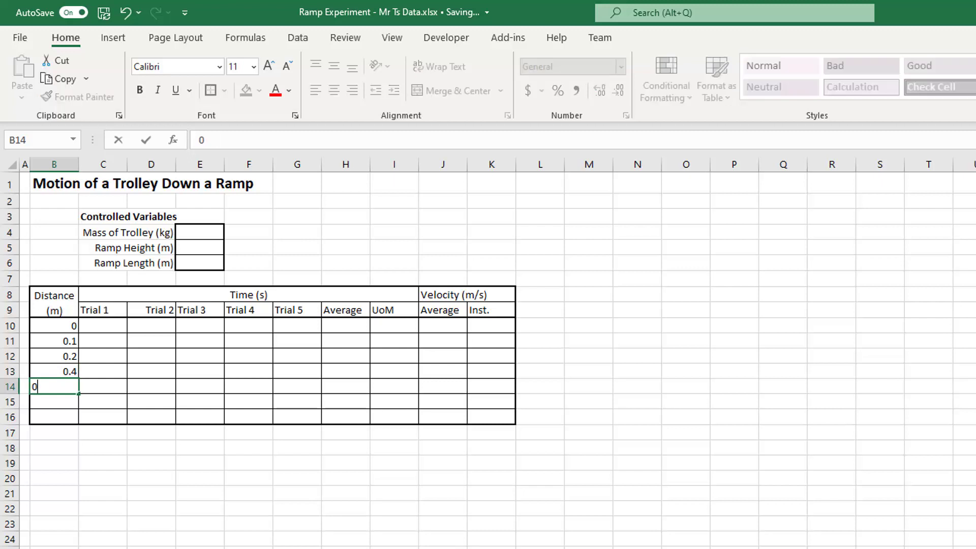
pyautogui.write('.6')
pyautogui.press('Return')
pyautogui.write('.8')
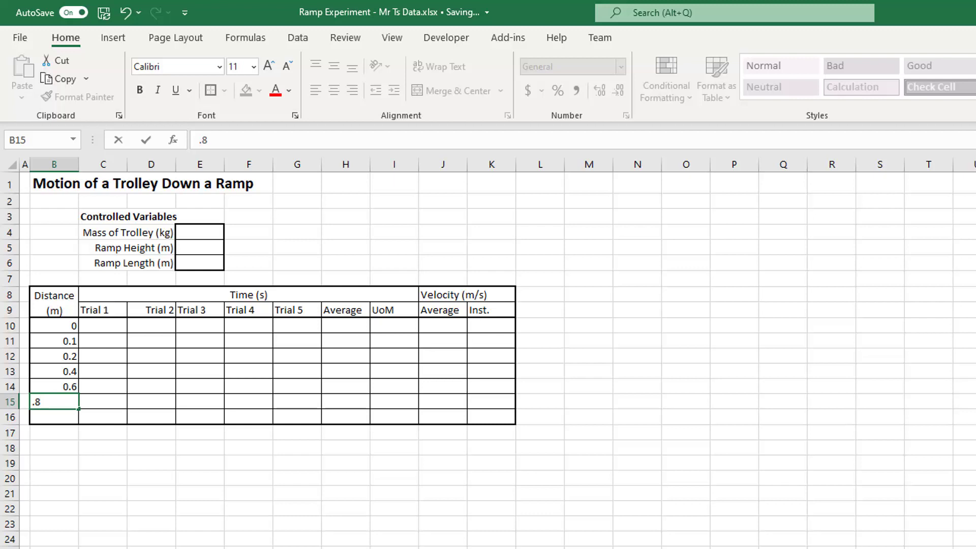
pyautogui.press('Return')
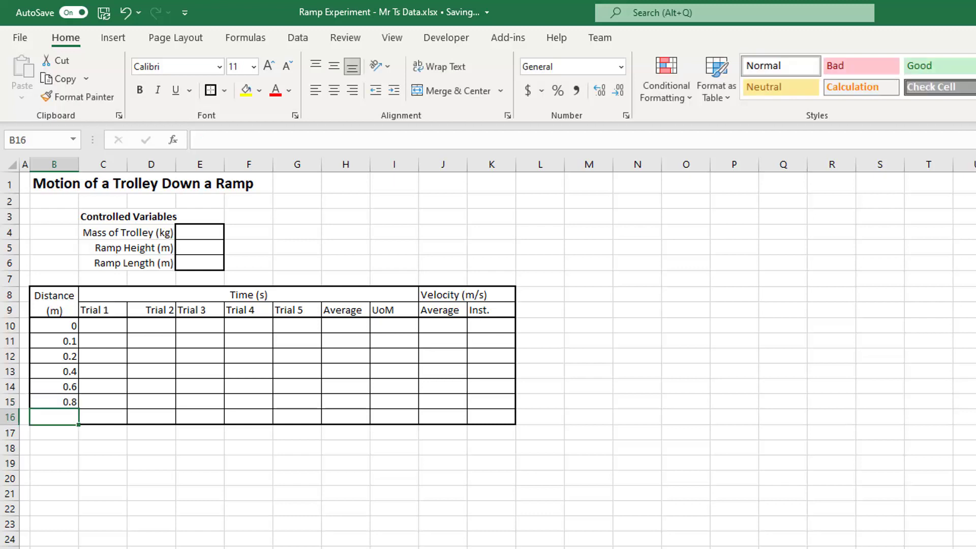
pyautogui.write('1')
pyautogui.press('Return')
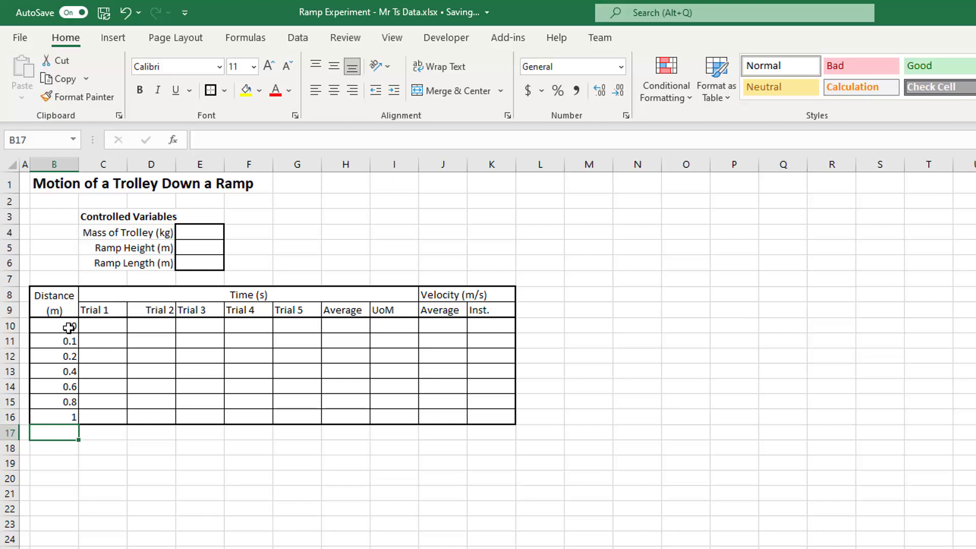
# Step: Format the Distance values B10:B16 to one decimal place, showing 0.0 through 1.0
pyautogui.moveTo(69, 326); pyautogui.dragTo(64, 419)
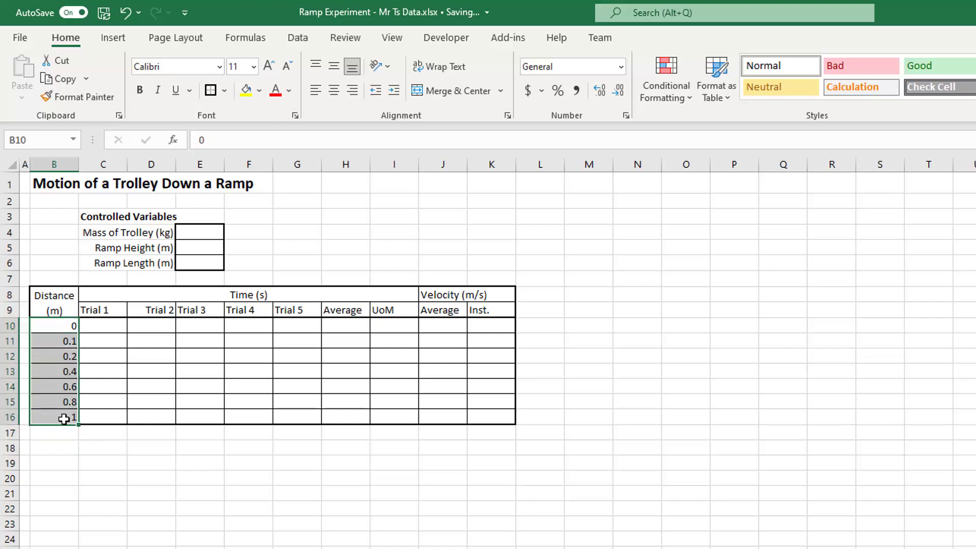
pyautogui.click(602, 92)
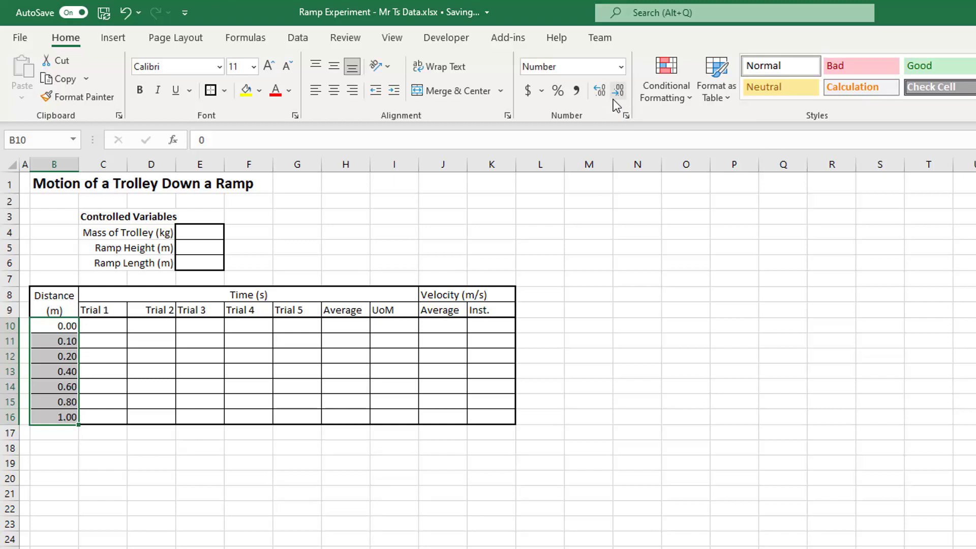
pyautogui.click(621, 94)
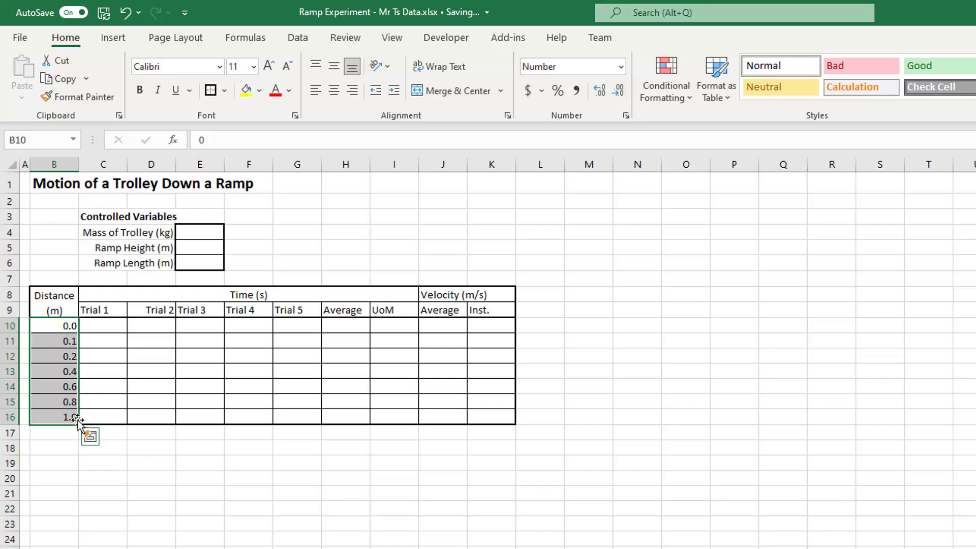
pyautogui.click(61, 454)
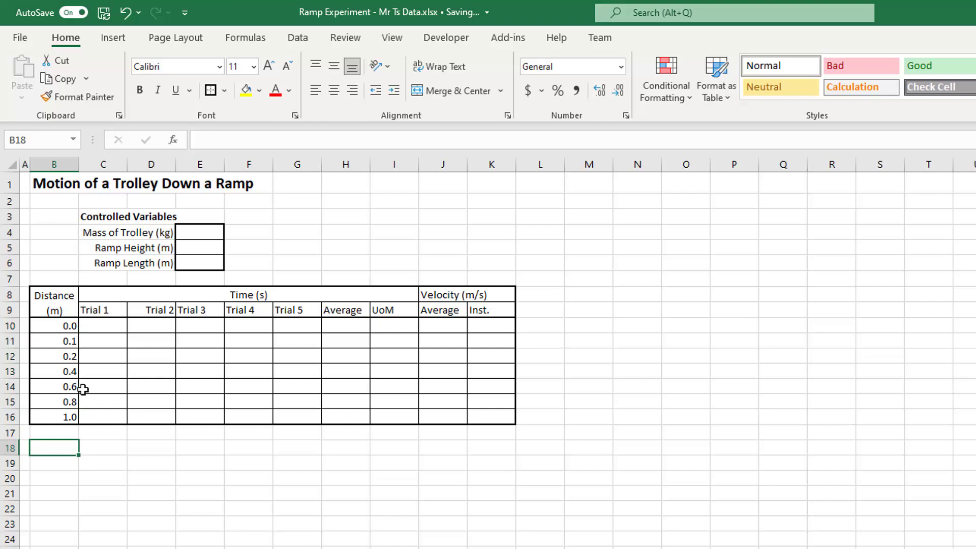
pyautogui.click(110, 450)
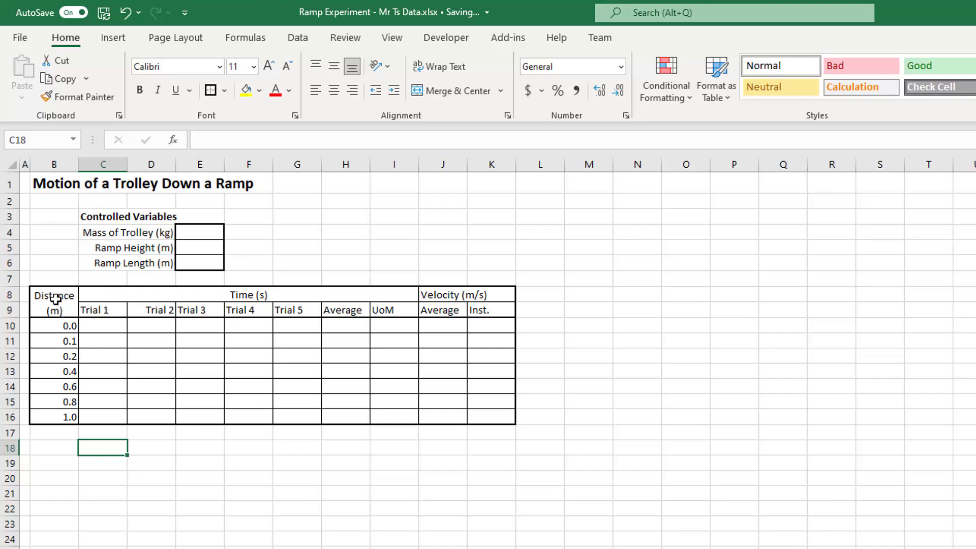
# Step: Add borders to the Time block C8:I16 and every cell of the Velocity block J8:K16
pyautogui.moveTo(59, 297); pyautogui.dragTo(60, 423)
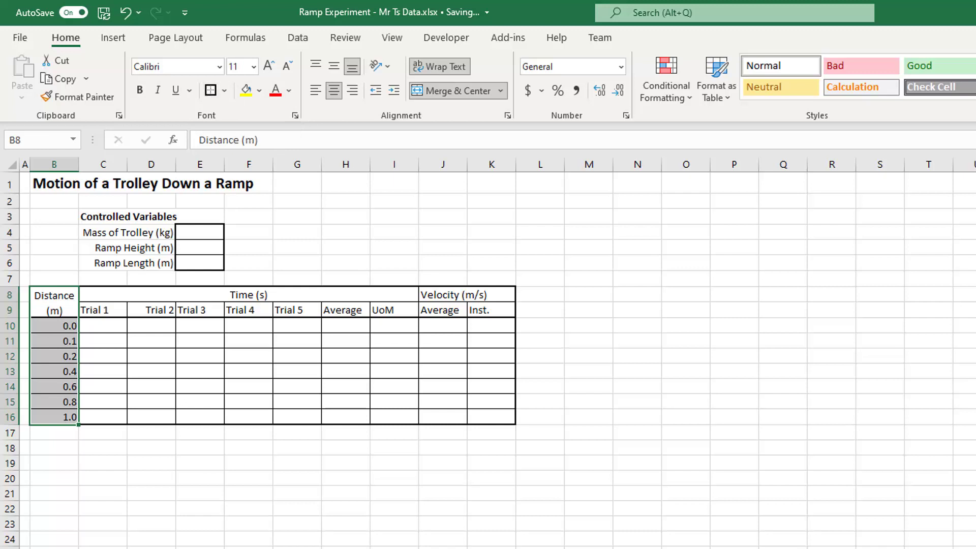
pyautogui.click(140, 494)
pyautogui.moveTo(94, 293); pyautogui.dragTo(397, 417)
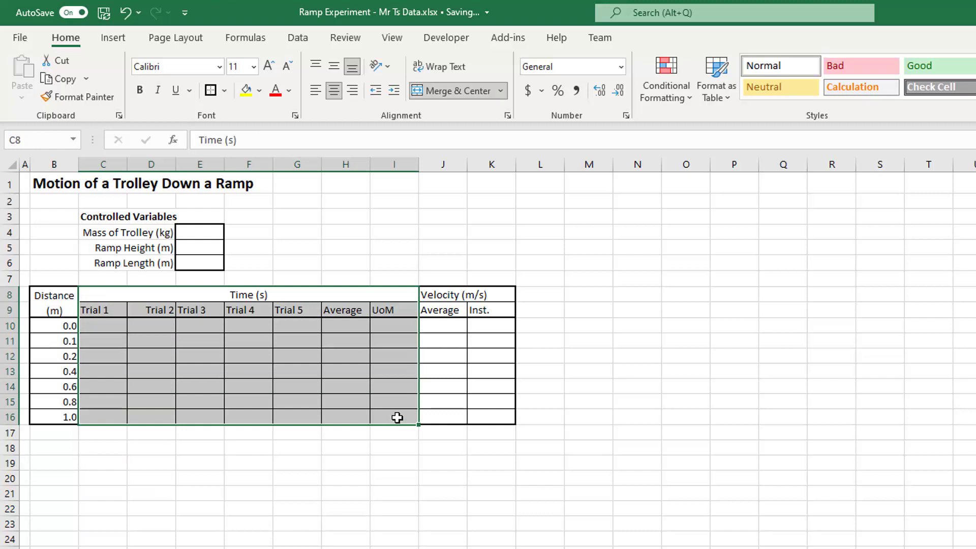
pyautogui.click(211, 92)
pyautogui.moveTo(435, 297); pyautogui.dragTo(488, 407)
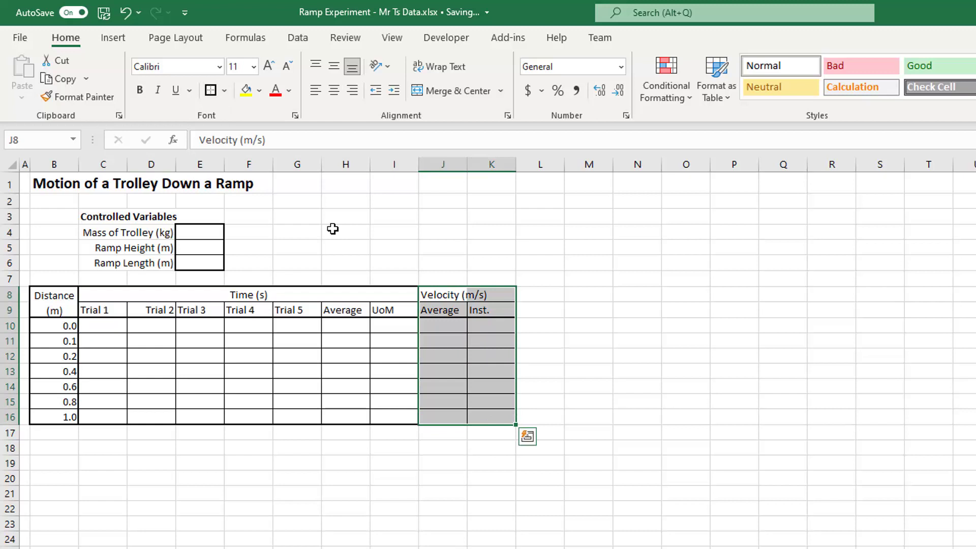
pyautogui.click(211, 92)
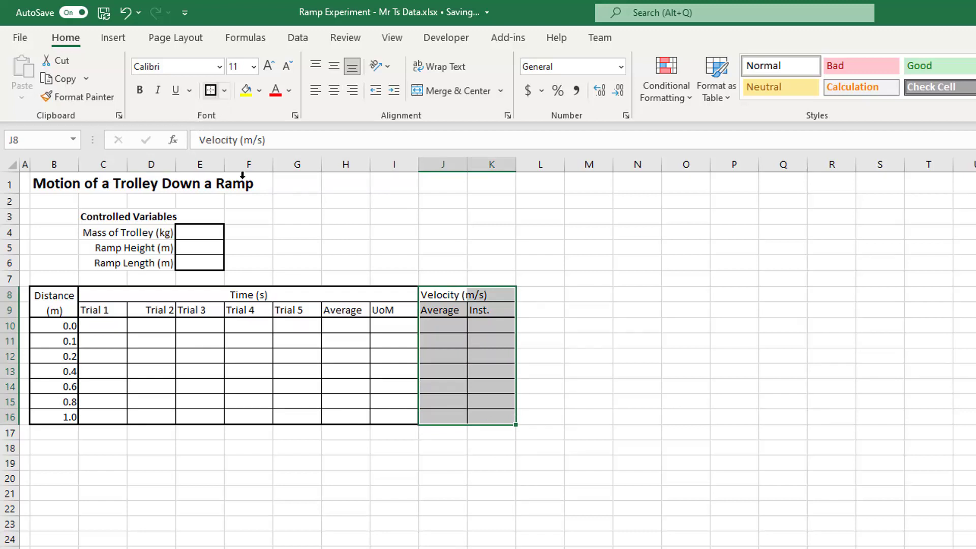
pyautogui.click(388, 461)
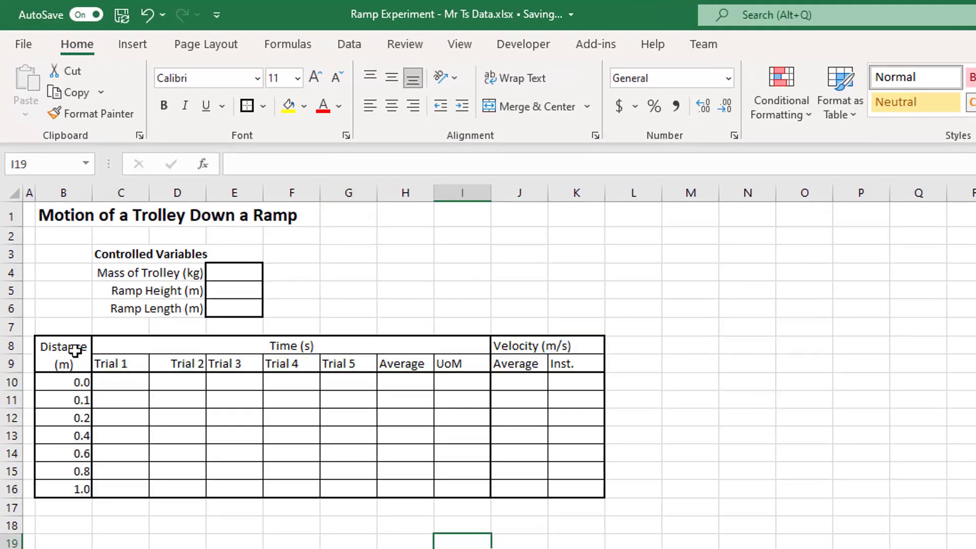
# Step: Fill the Distance header Orange, Accent 2, Lighter 80%, then select the Time headers C8:I9
pyautogui.click(74, 350)
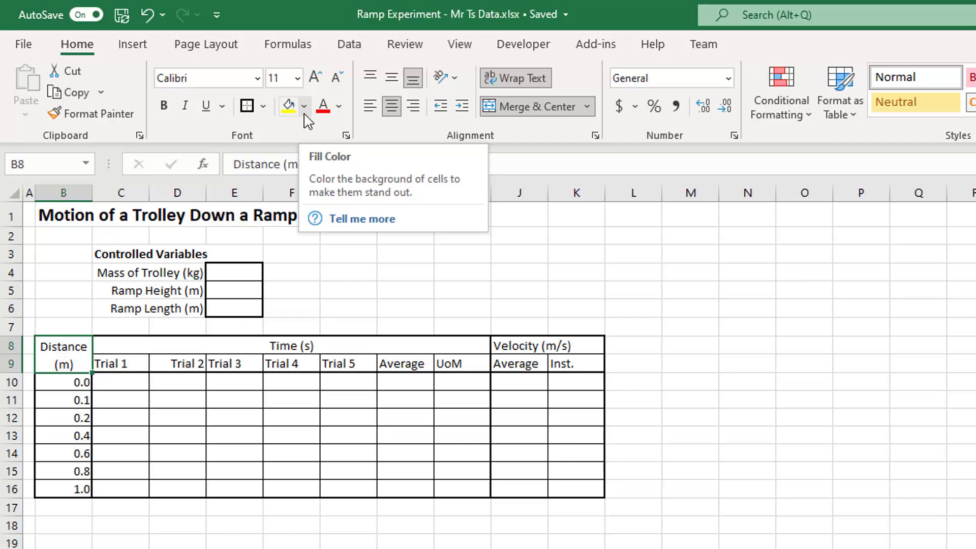
pyautogui.click(305, 114)
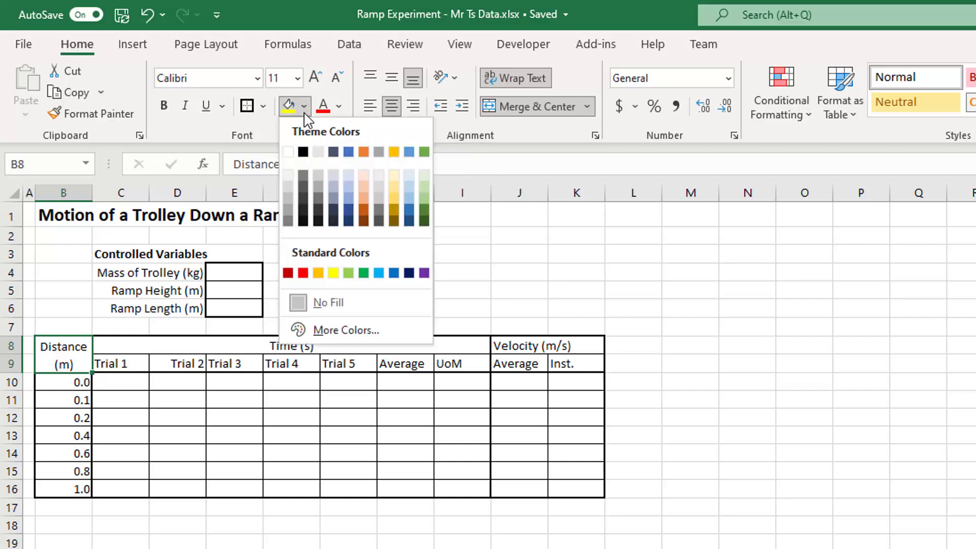
pyautogui.click(366, 178)
pyautogui.moveTo(139, 342); pyautogui.dragTo(431, 362)
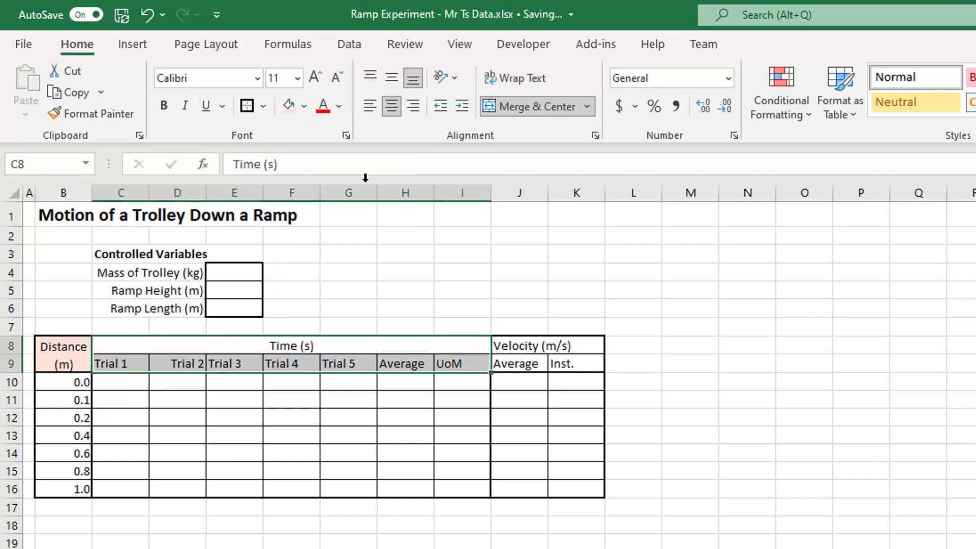
pyautogui.click(304, 106)
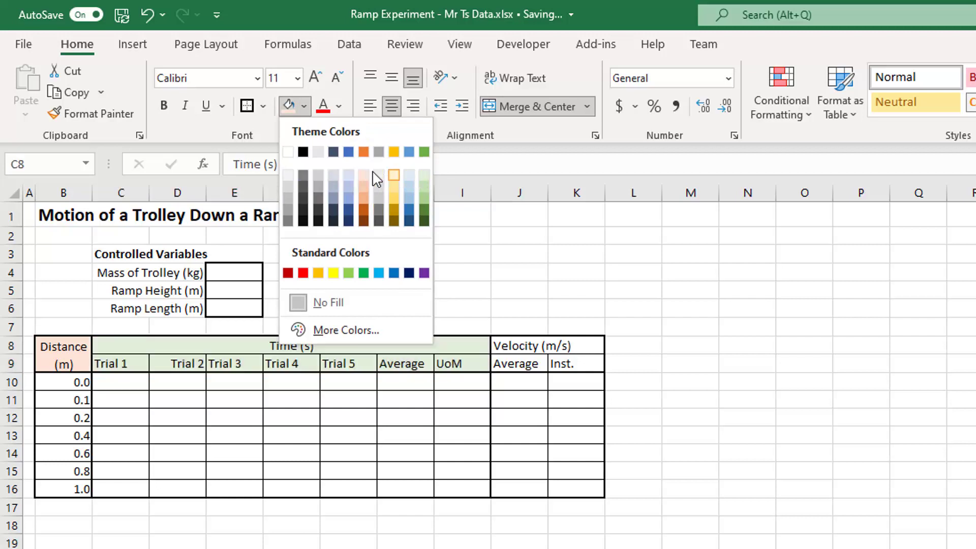
# Step: Fill the Time headers C8:I9 light green and the Velocity headers J8:K9 light gold
pyautogui.click(425, 181)
pyautogui.moveTo(549, 345); pyautogui.dragTo(557, 347)
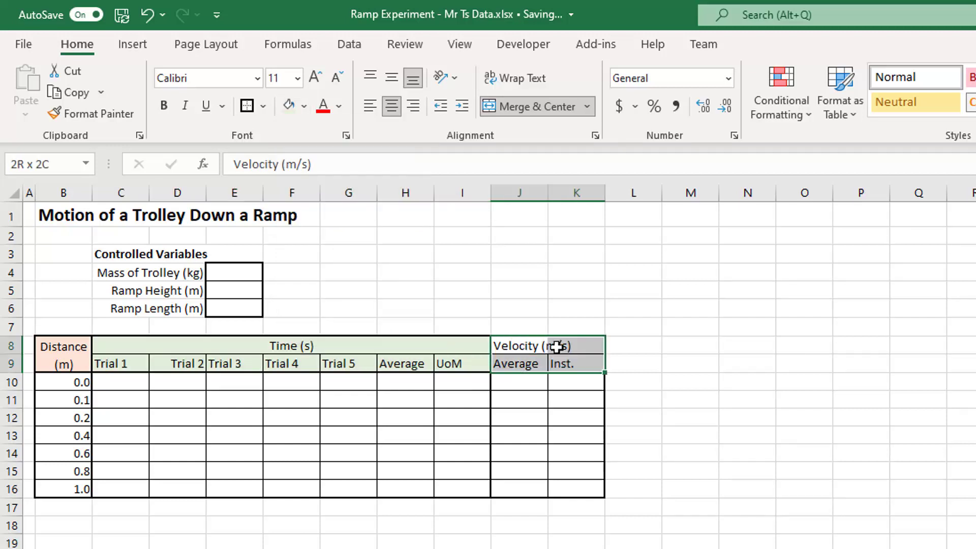
pyautogui.click(304, 106)
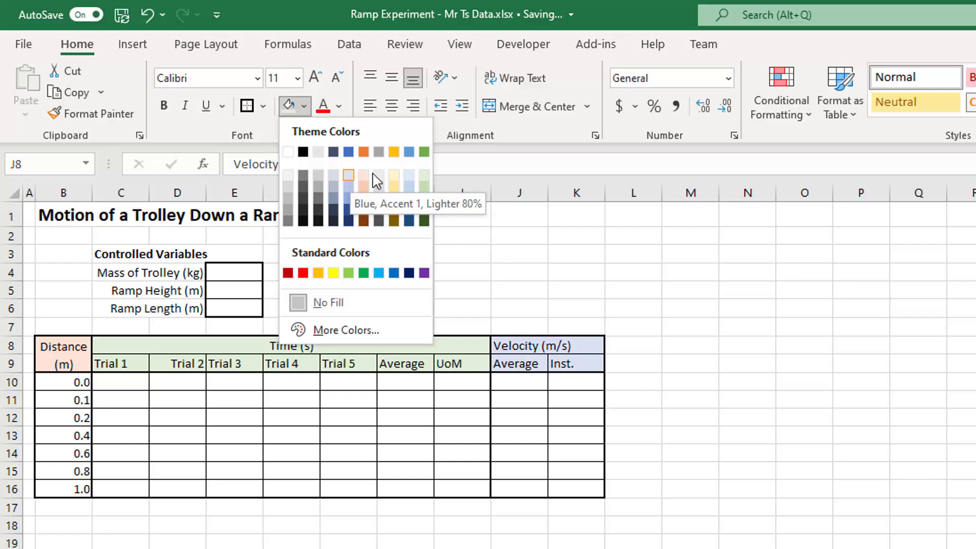
pyautogui.click(395, 181)
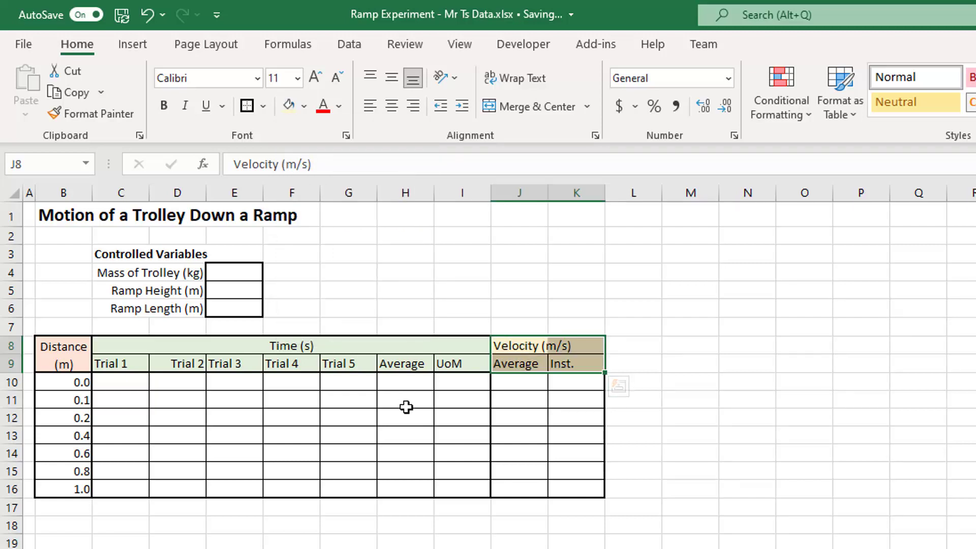
pyautogui.click(406, 399)
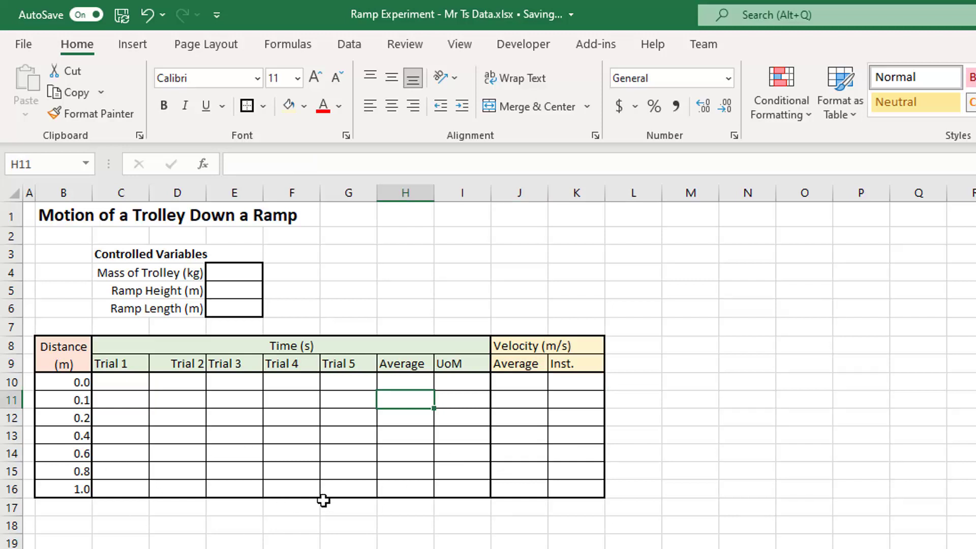
pyautogui.hotkey('ctrl', 'Home')
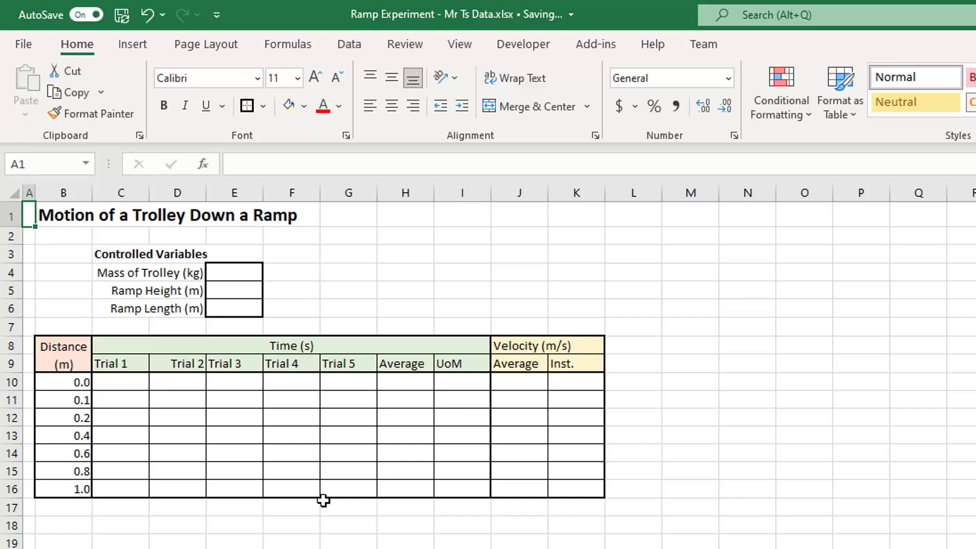